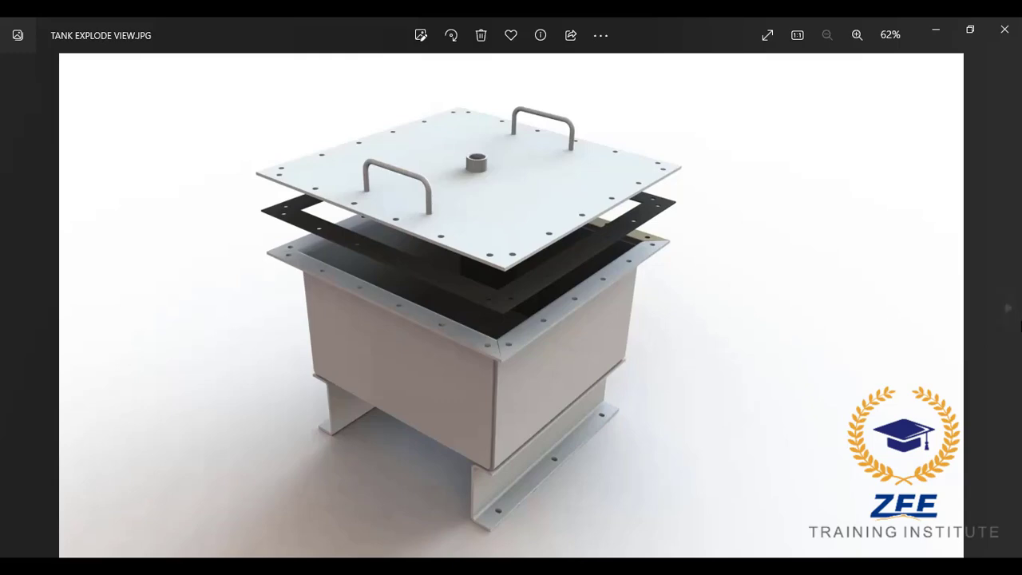
Step: Flip between the collapsed and exploded tank renders in Photos, then minimize the viewer
click(1005, 311)
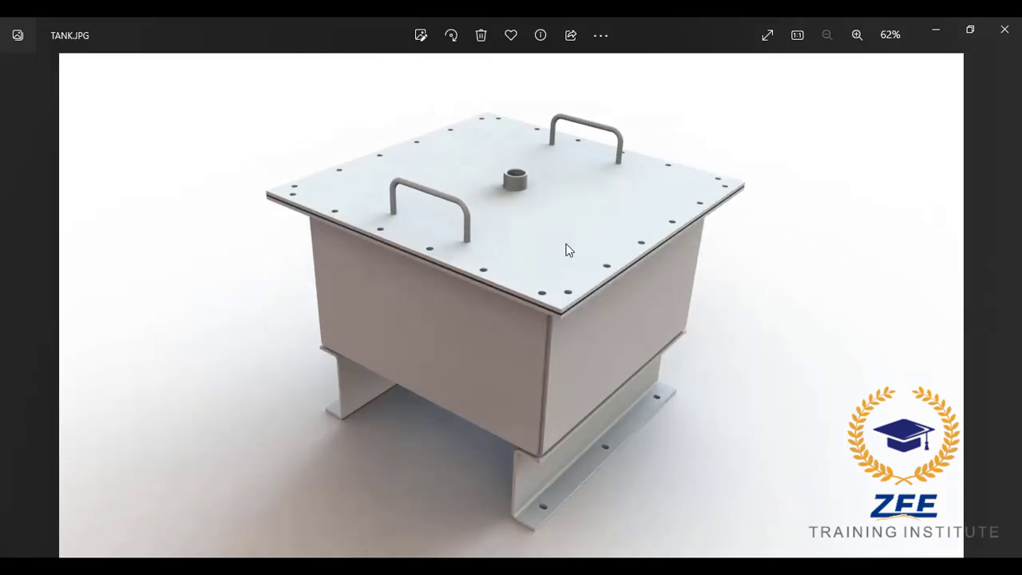
click(15, 310)
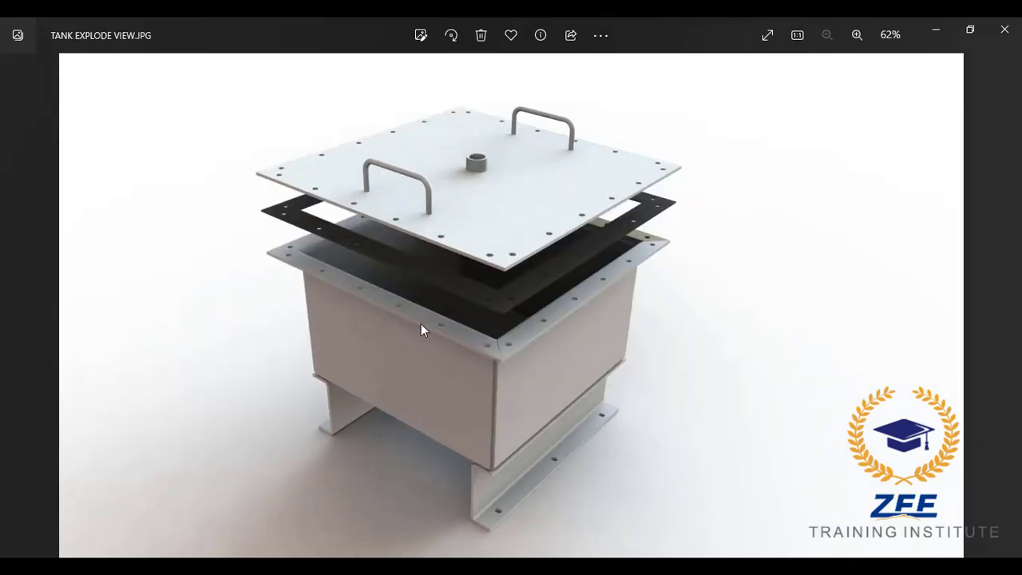
click(935, 32)
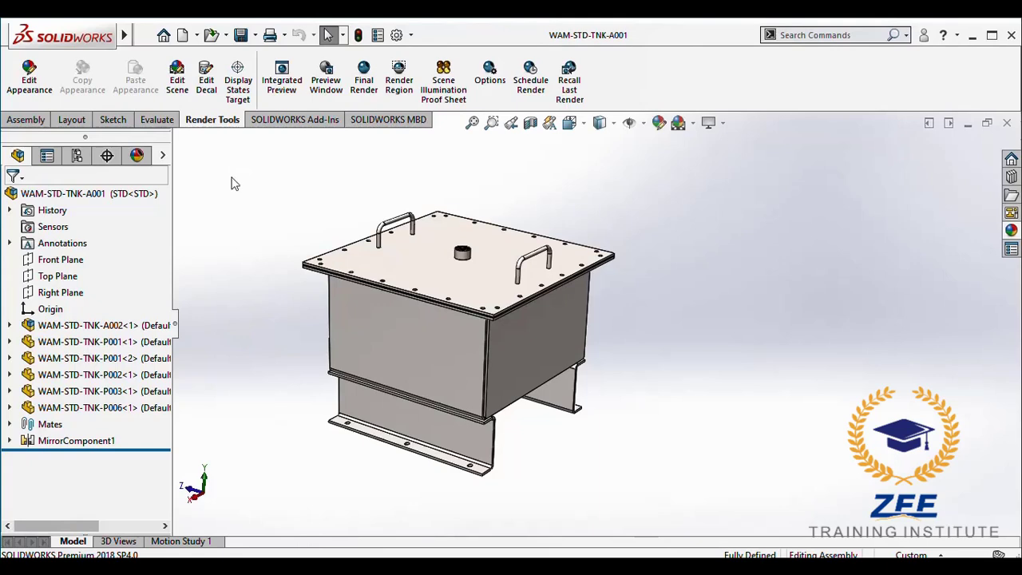
Step: Explode the tank using ExplView1 under the STD configuration and orbit to view the top
click(76, 155)
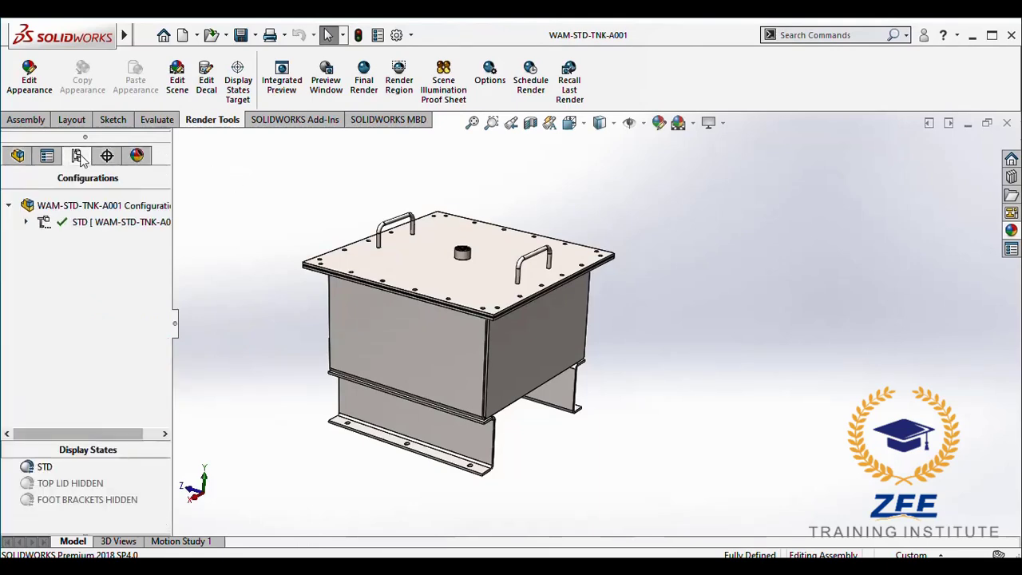
click(26, 223)
click(73, 239)
right_click(72, 241)
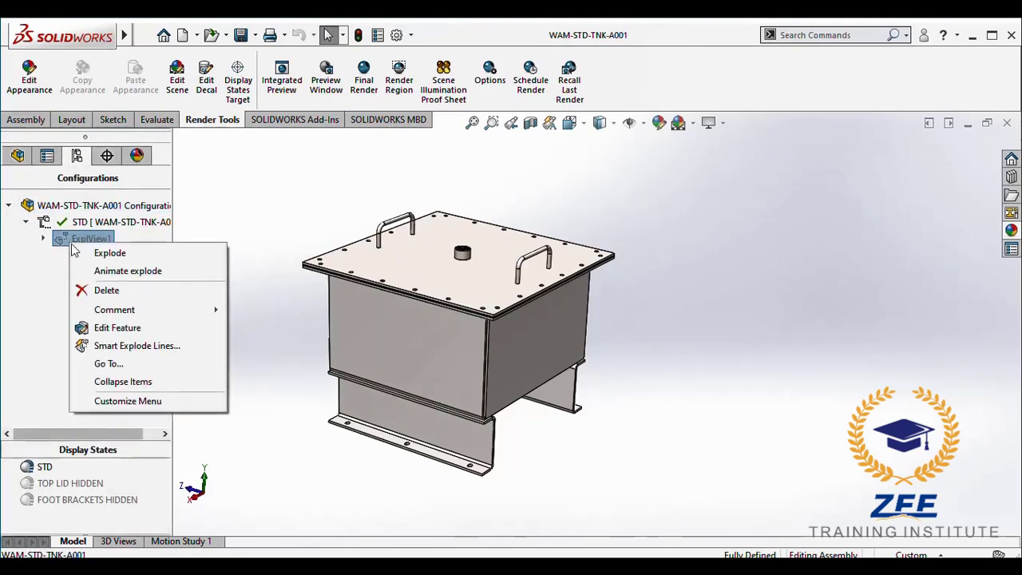
click(99, 254)
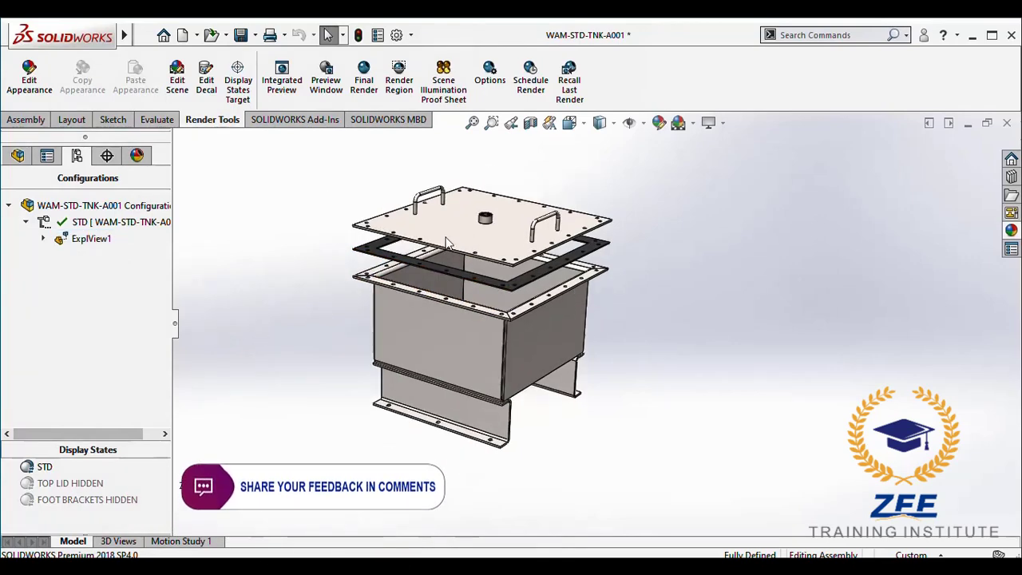
mouse_move(364, 294)
middle_down()
mouse_move(338, 299)
mouse_move(267, 267)
middle_up()
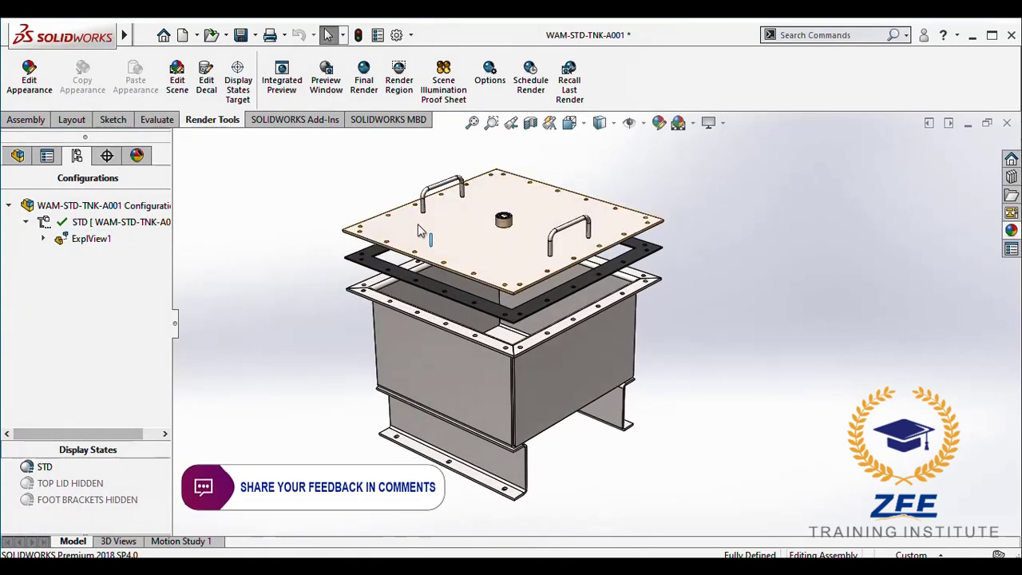
Step: Toggle perspective display on and off and apply the Plain White scene
click(723, 125)
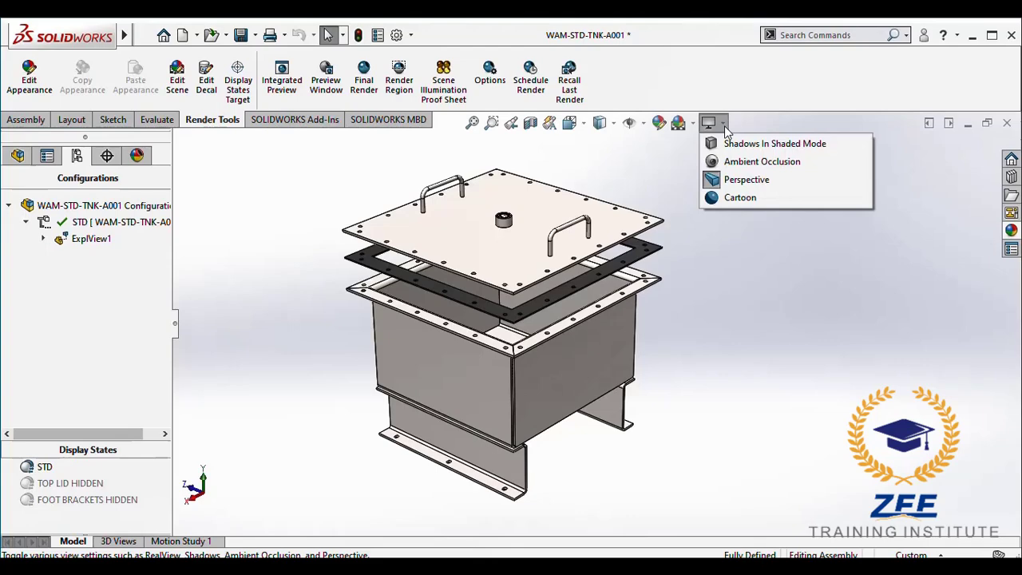
click(735, 180)
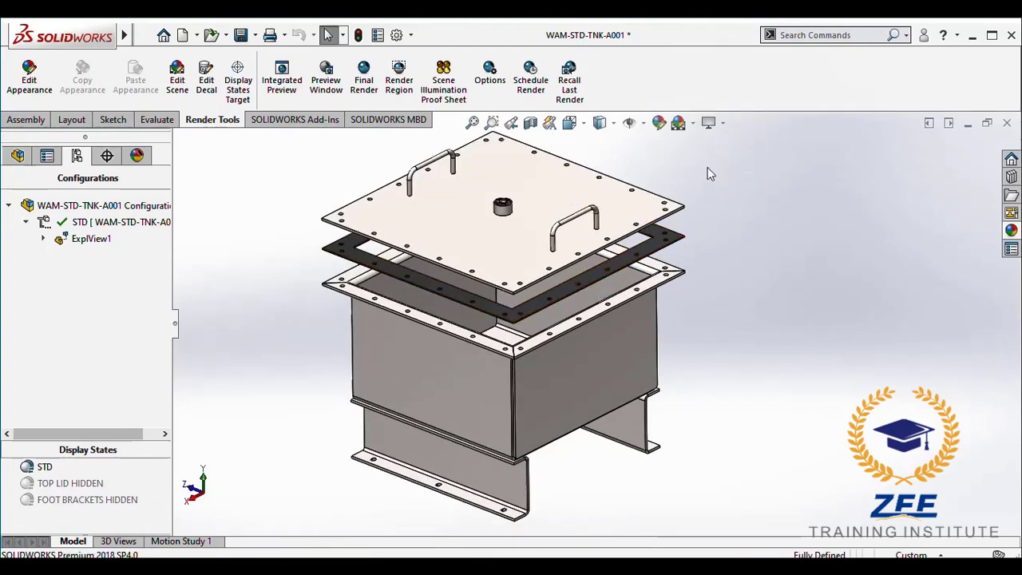
click(723, 125)
click(733, 178)
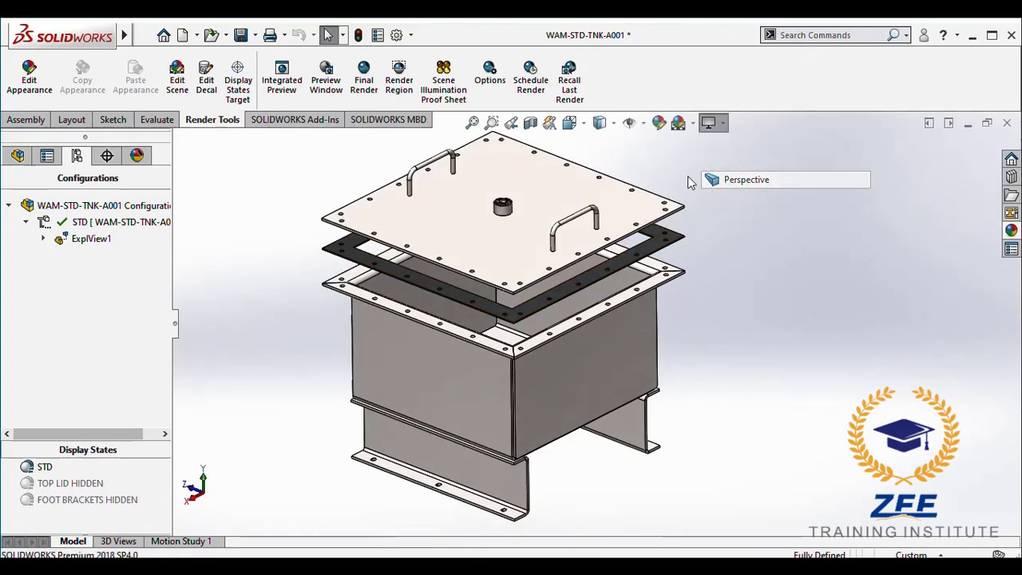
click(693, 123)
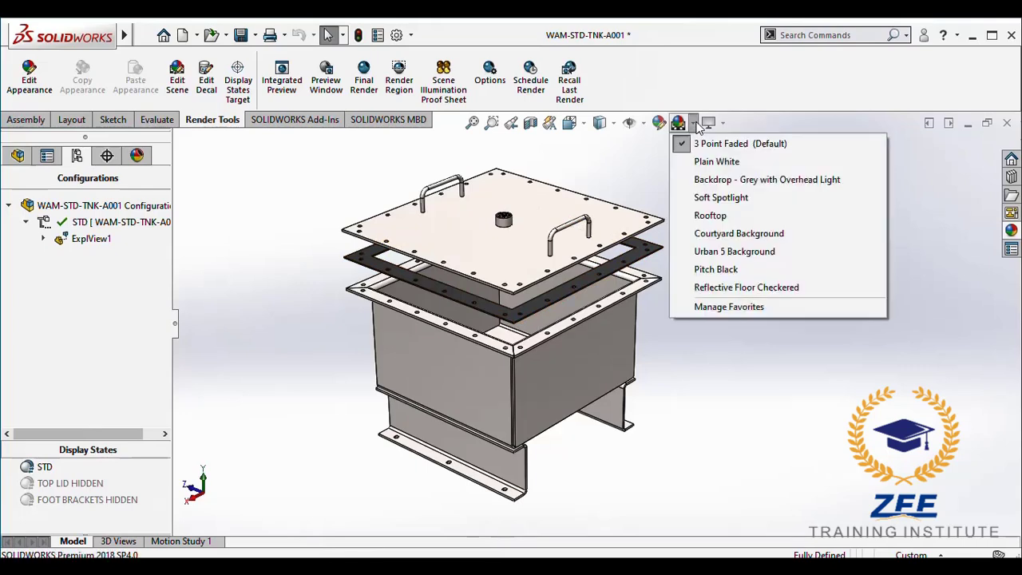
click(698, 163)
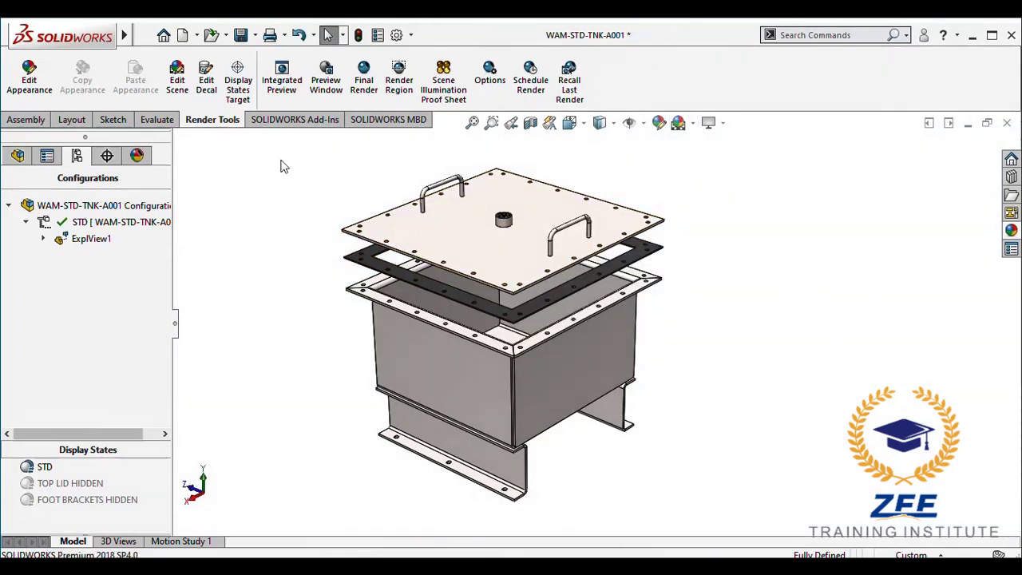
mouse_move(123, 35)
click(171, 36)
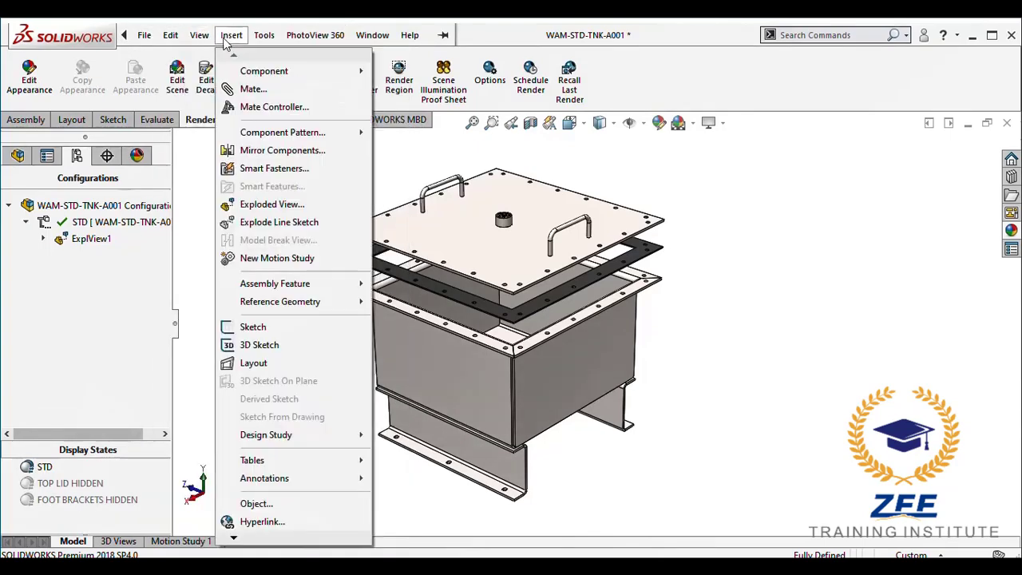
mouse_move(224, 119)
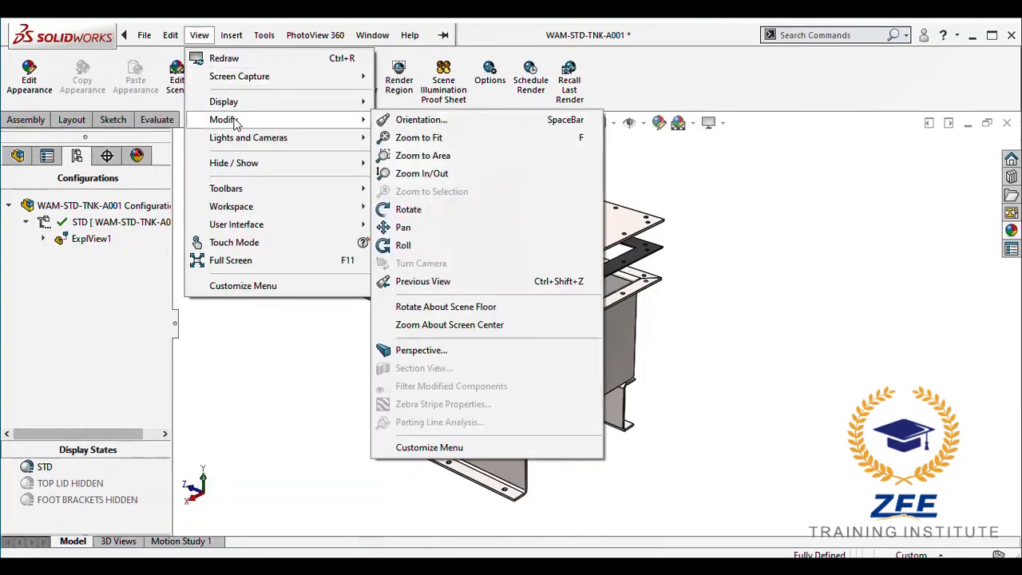
Step: Set the perspective observer position to 1 and zoom out on the tank
click(407, 352)
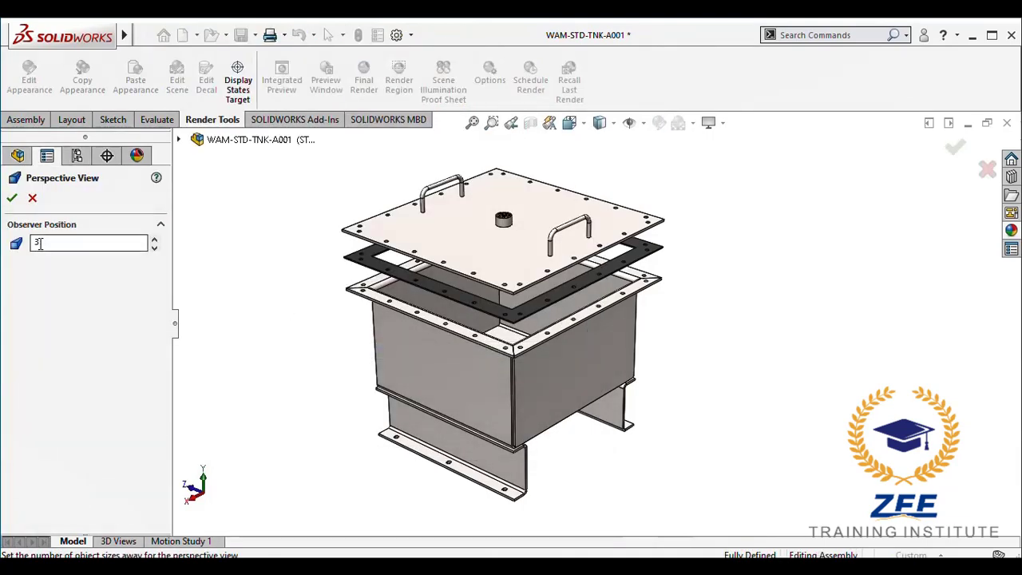
text(1)
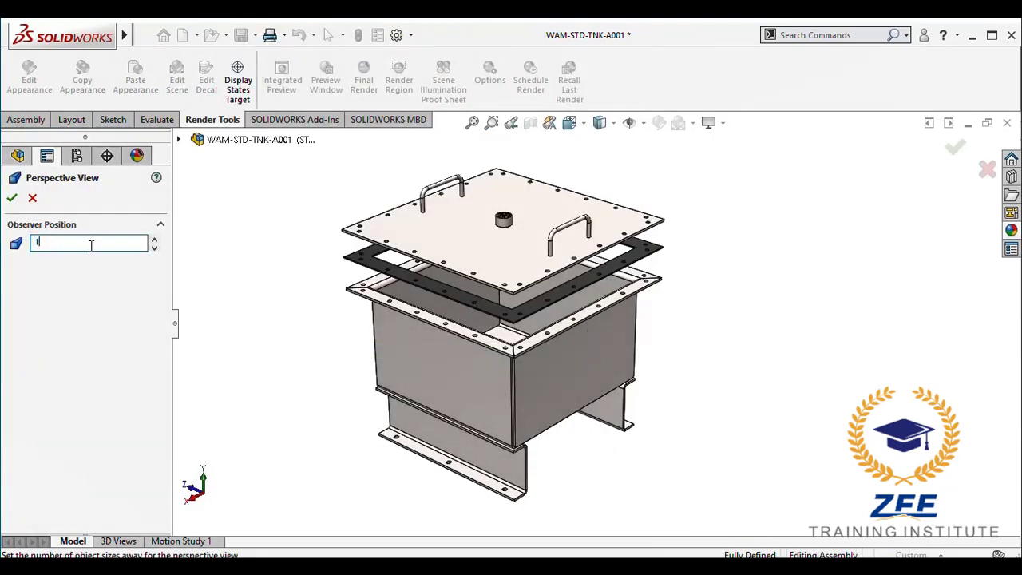
click(12, 198)
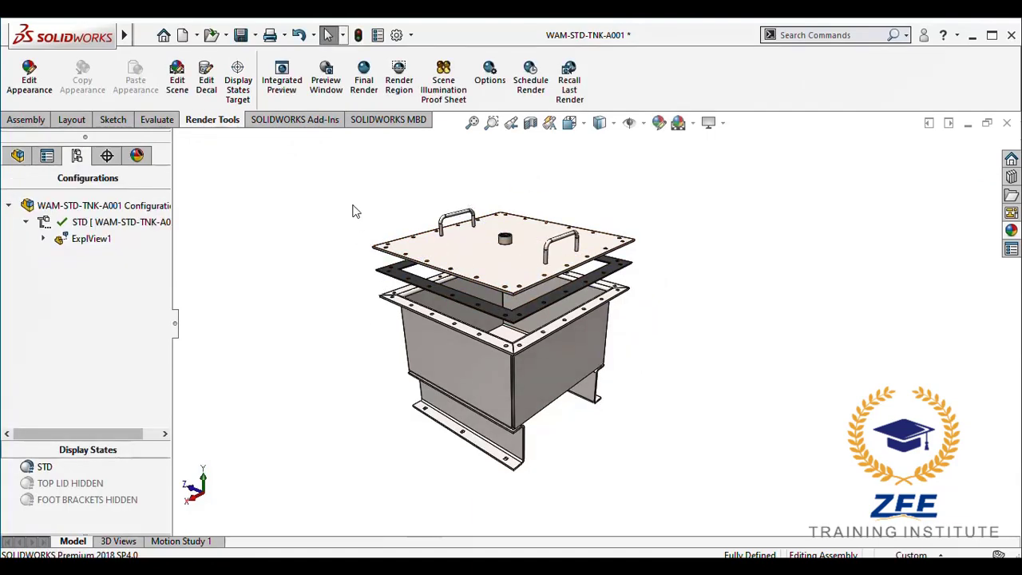
click(144, 35)
mouse_move(199, 35)
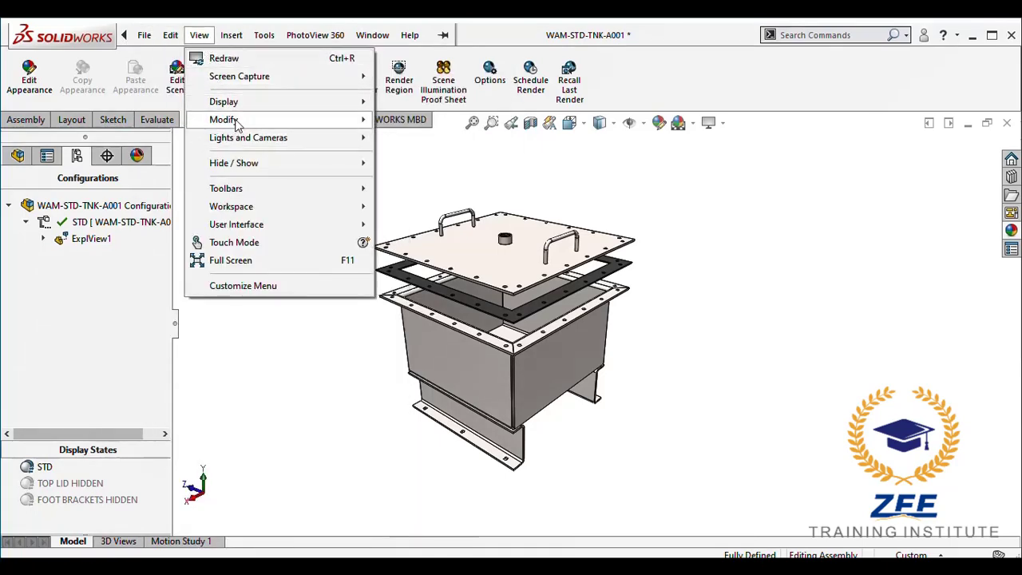
mouse_move(223, 120)
click(421, 349)
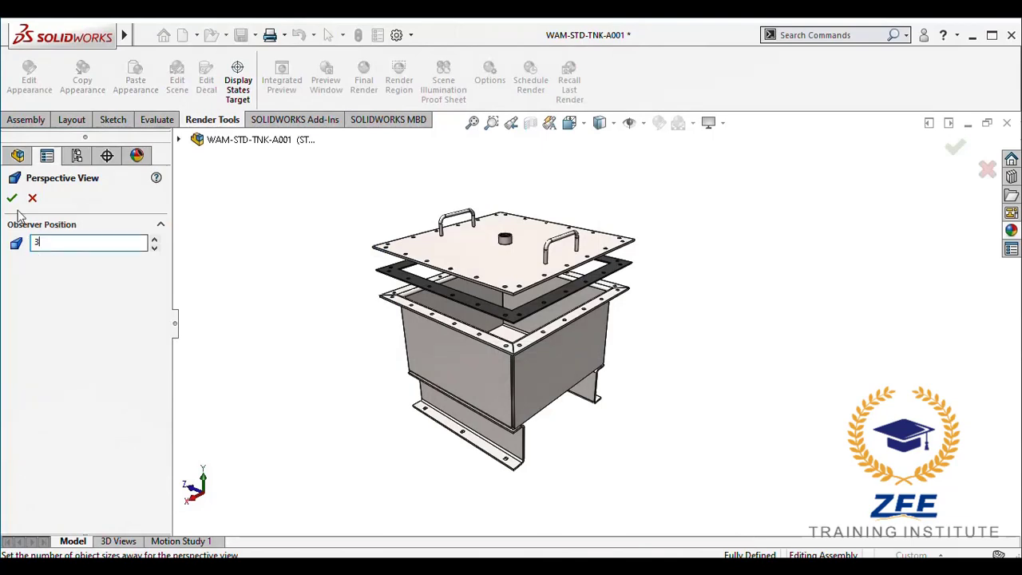
click(12, 199)
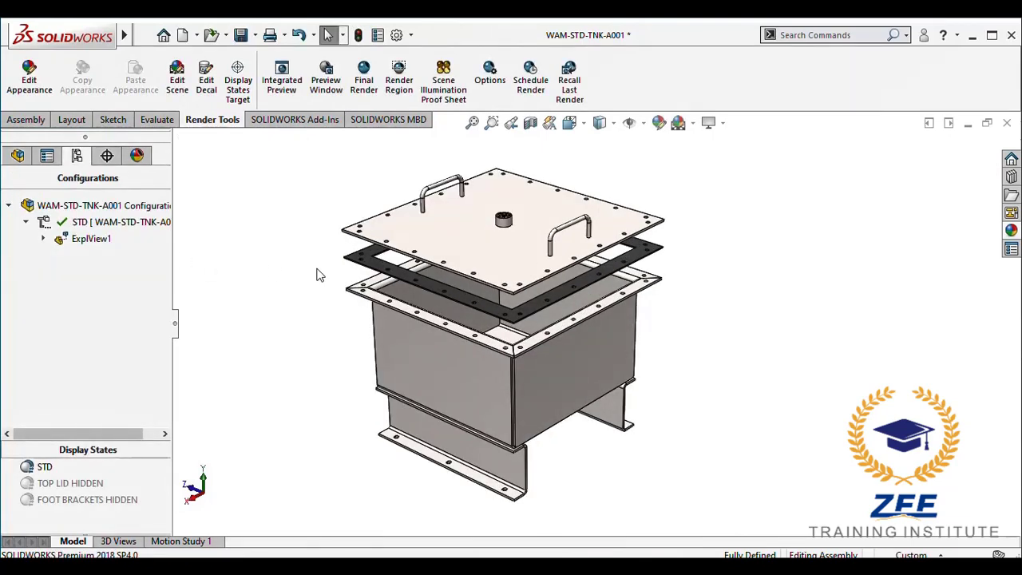
key(z)
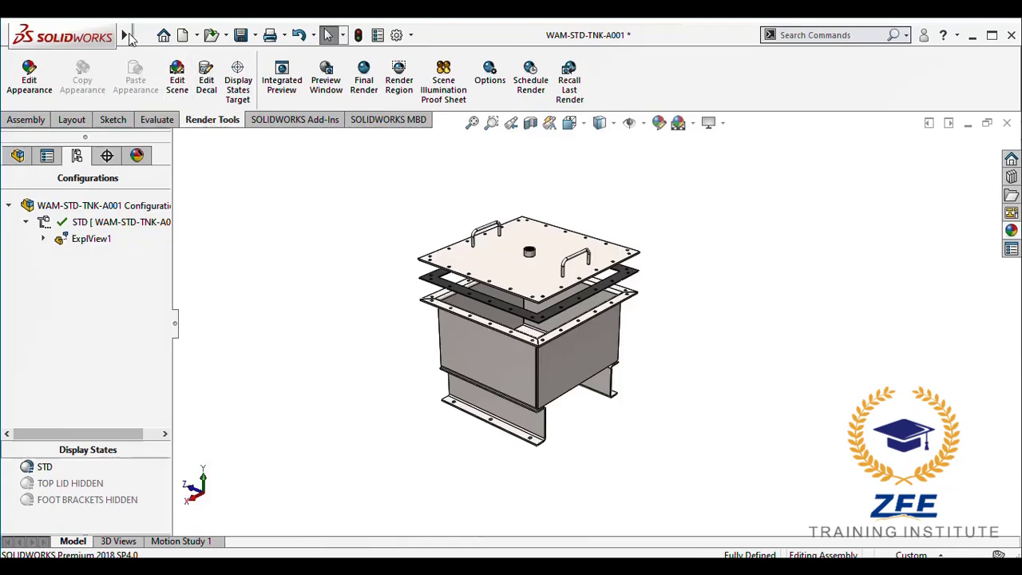
Step: Reapply perspective at observer position 1, orbit to show the right side, and show the FeatureManager tree
click(190, 37)
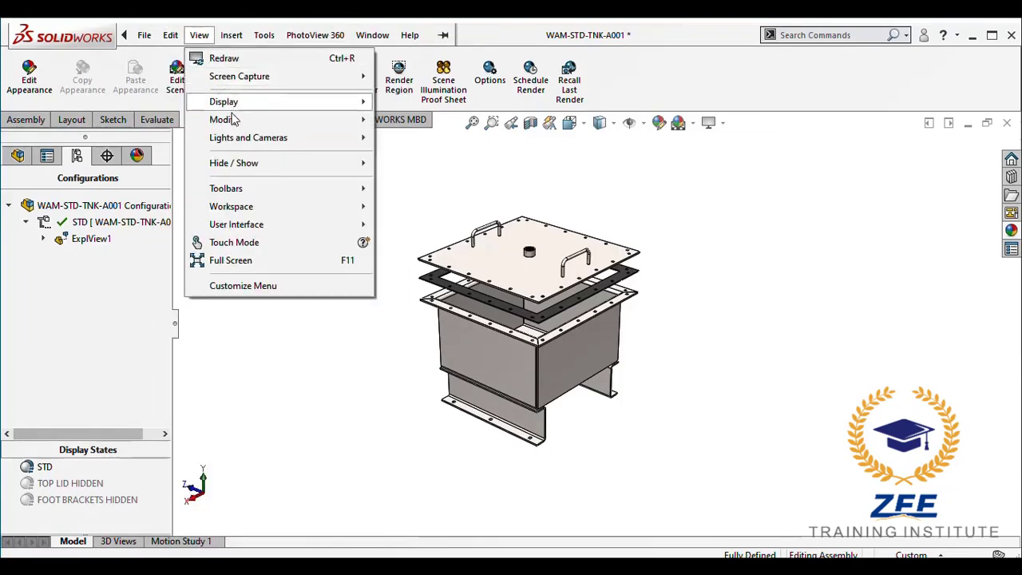
mouse_move(222, 119)
click(422, 350)
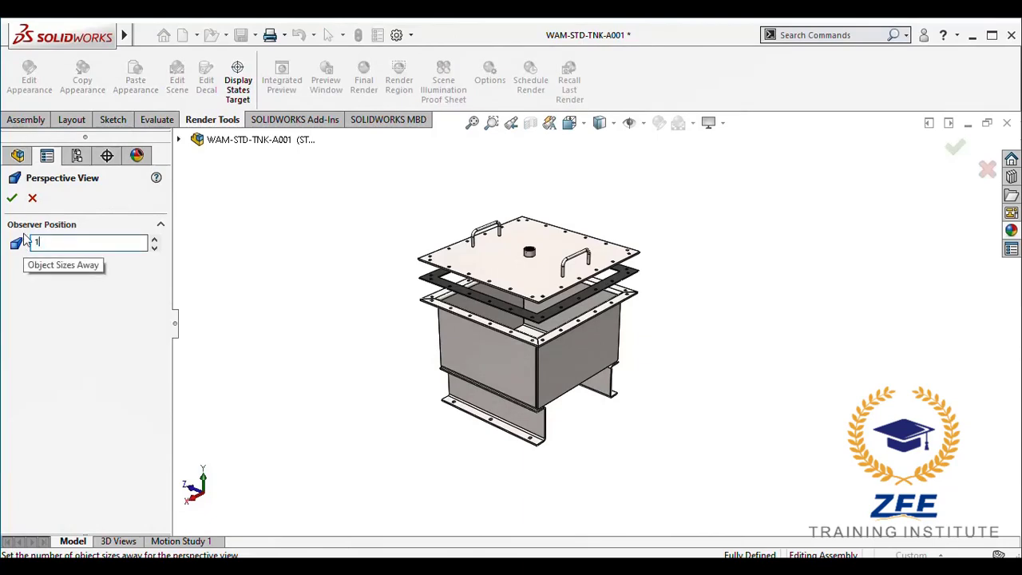
click(12, 197)
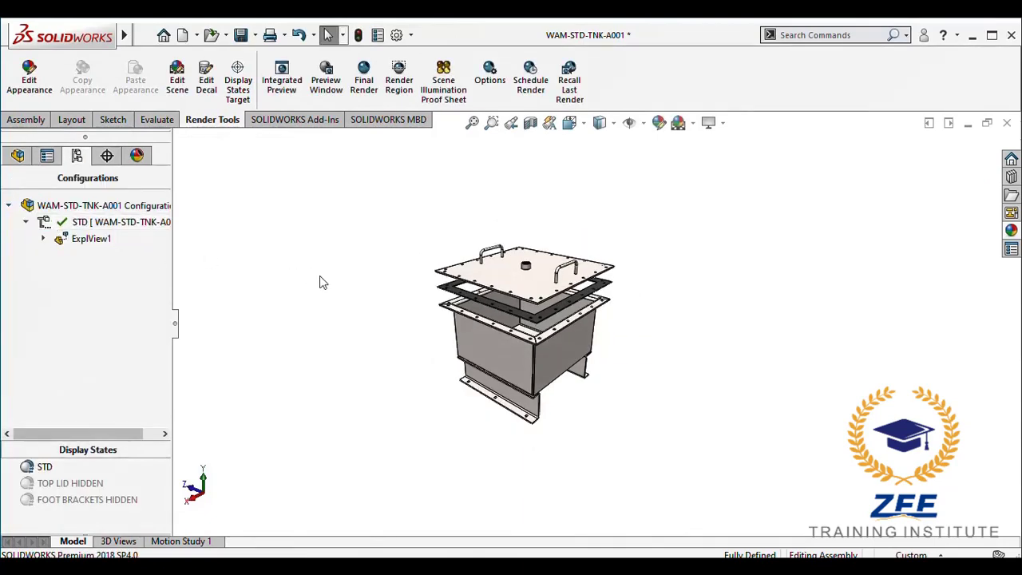
scroll(321, 280, up, 3)
middle_drag(365, 296, 369, 313)
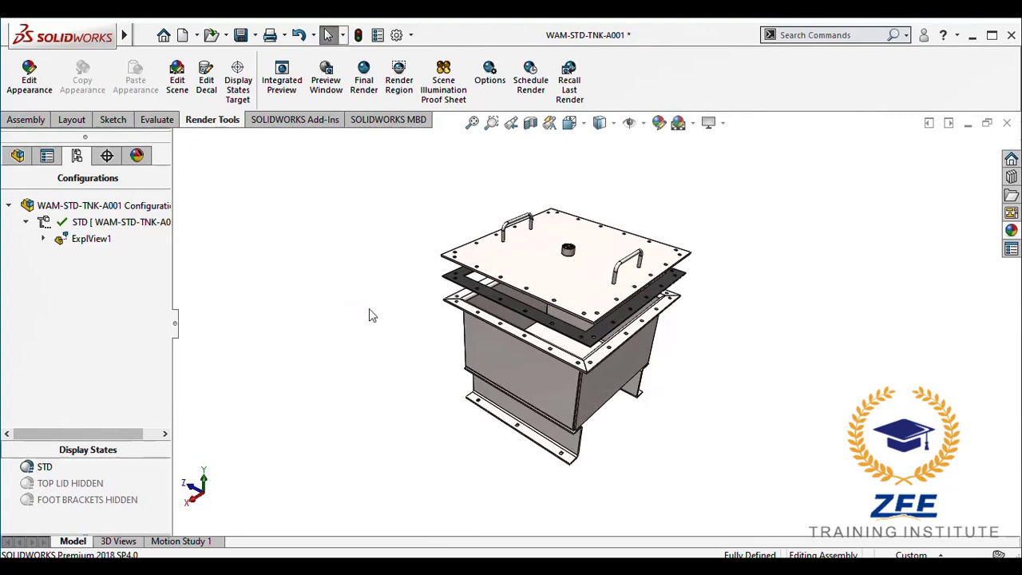
click(18, 156)
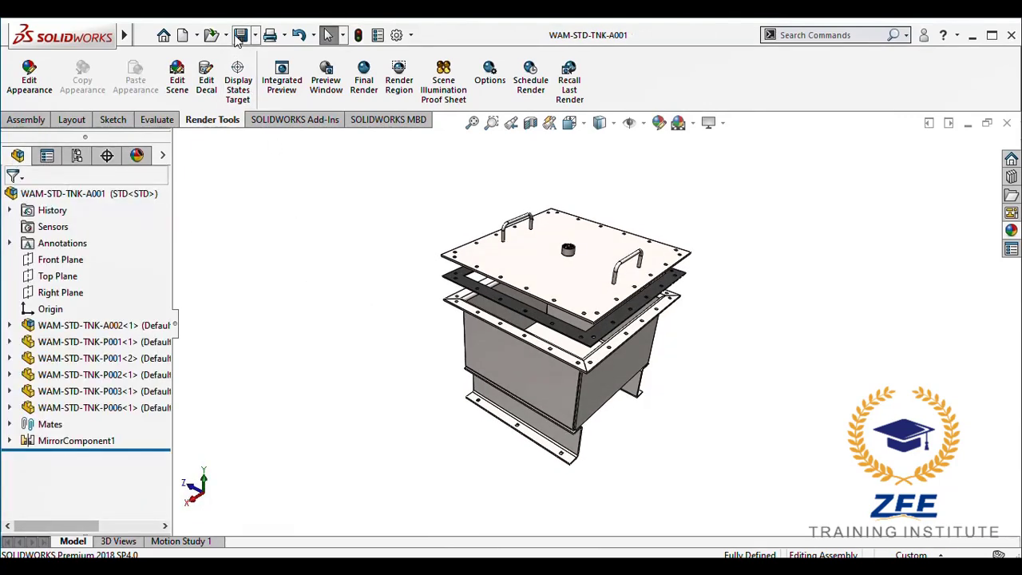
Step: Load the PhotoView 360 rendering add-in
click(292, 120)
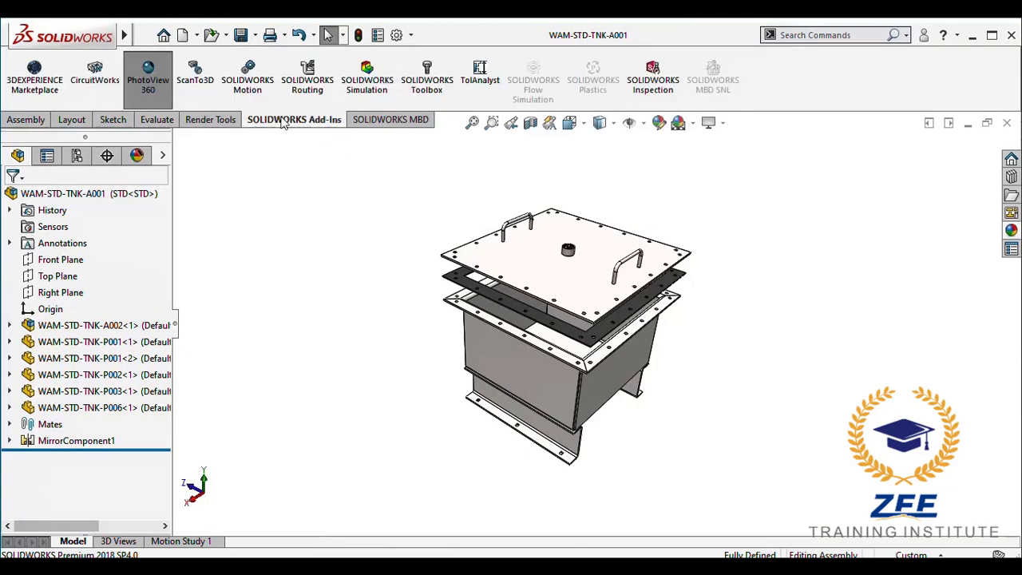
click(158, 102)
click(210, 120)
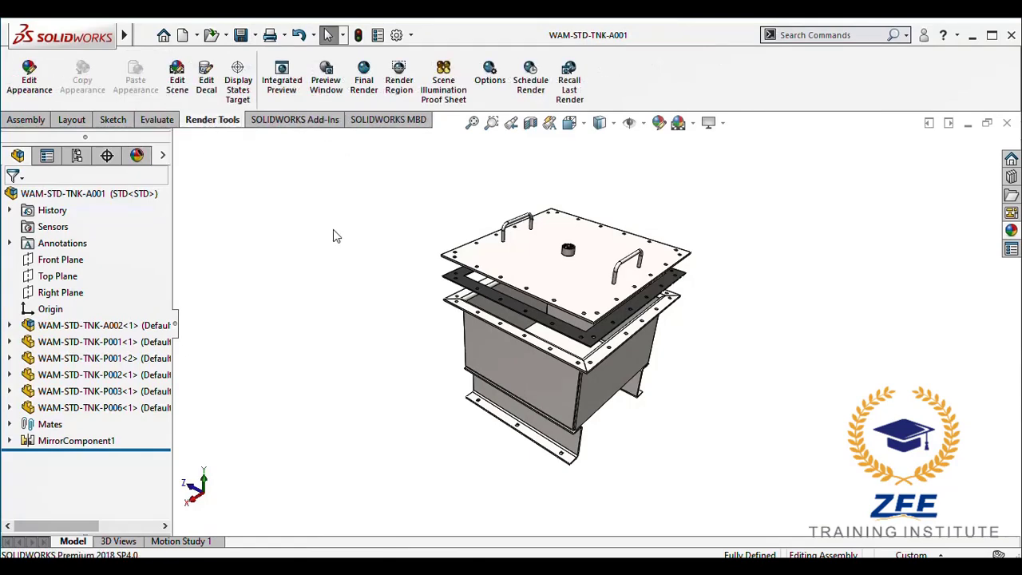
Step: Review PhotoView 360 render options, keeping preview quality Better and final quality Best
click(490, 73)
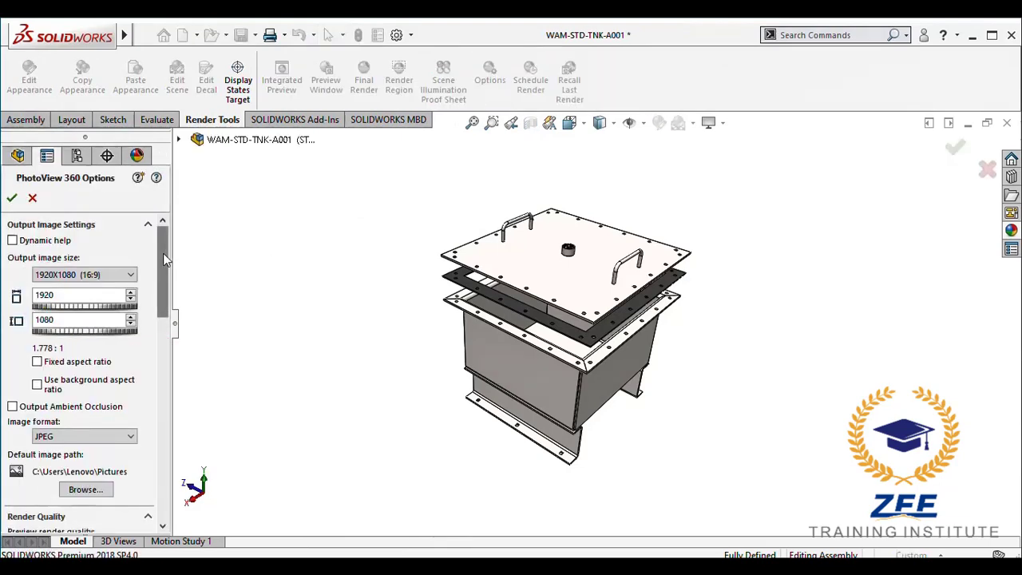
drag(163, 253, 163, 339)
click(131, 272)
click(130, 272)
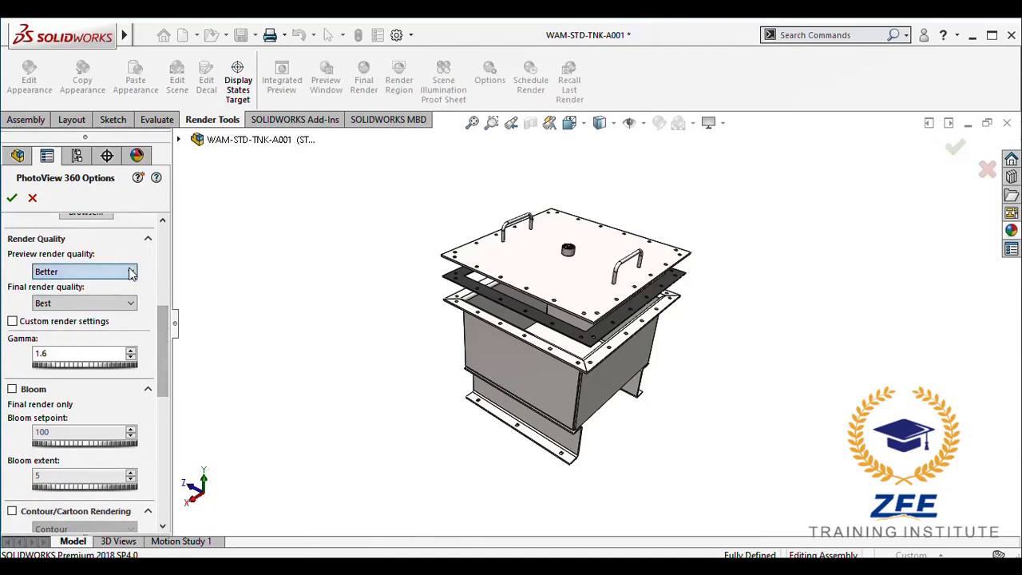
click(128, 304)
click(128, 306)
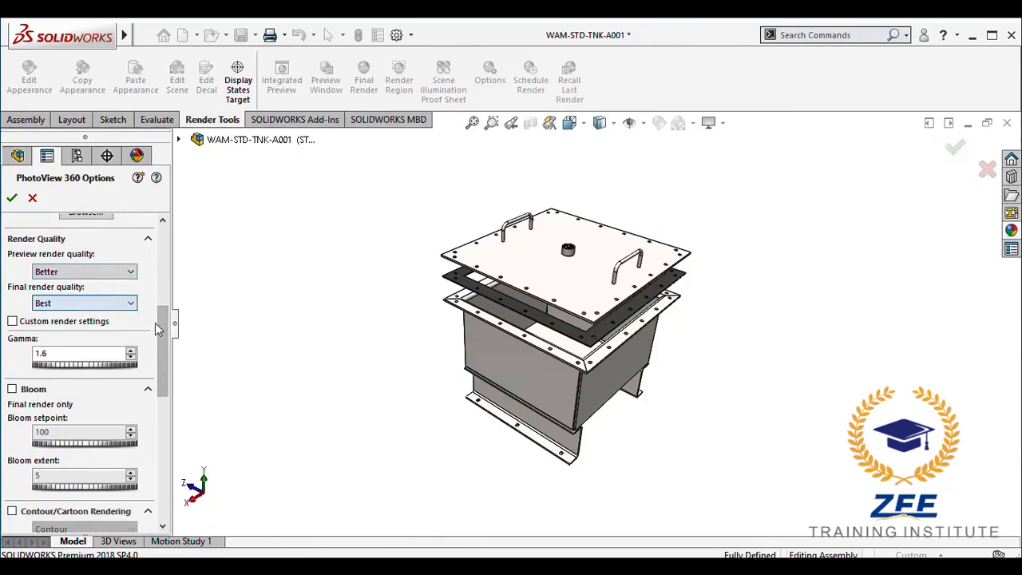
Step: Leave the output image size at 1920X1080 and cancel the render options
mouse_move(162, 330)
mouse_down()
mouse_move(171, 429)
mouse_move(163, 468)
mouse_move(162, 346)
mouse_up()
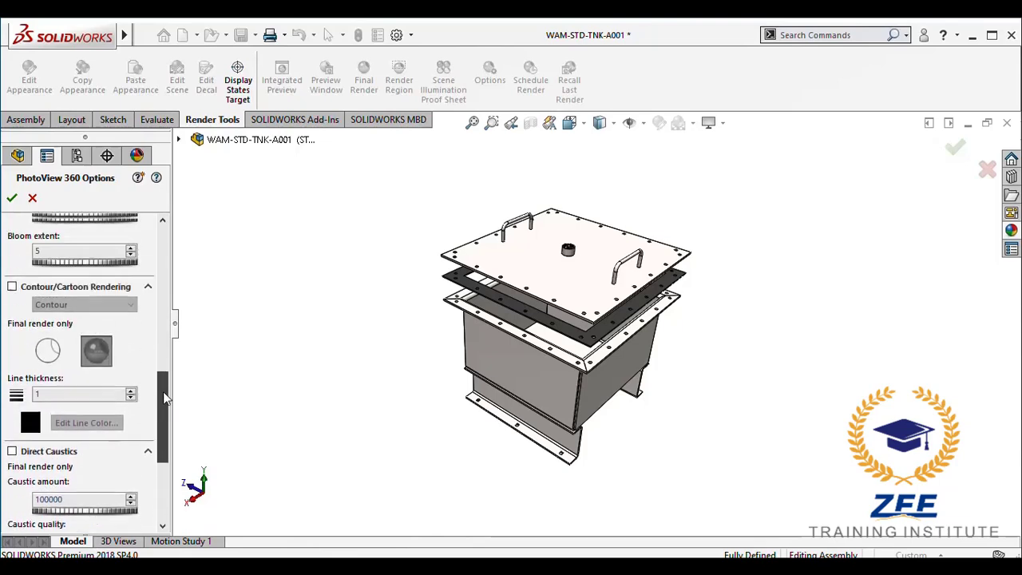
drag(162, 346, 165, 238)
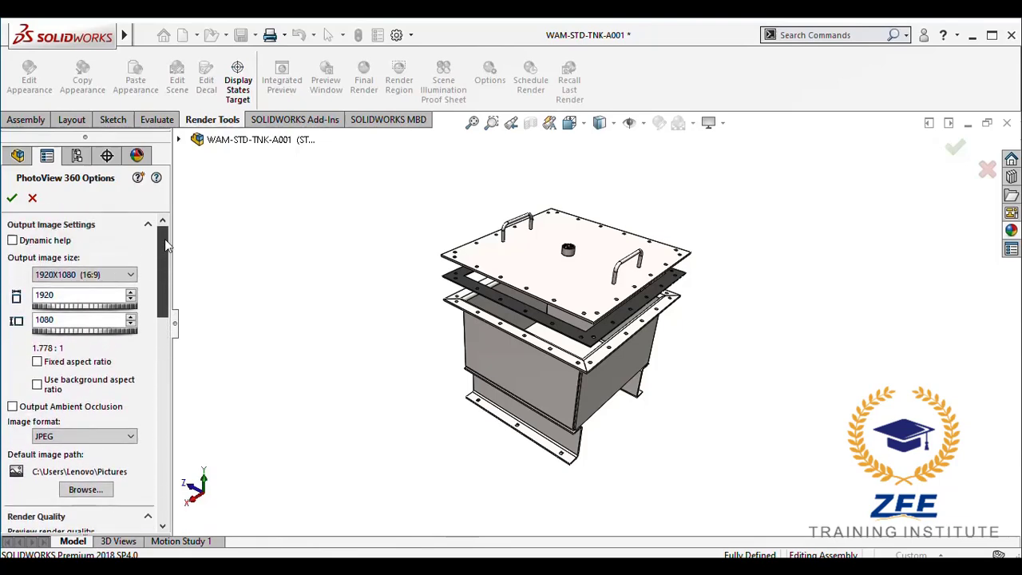
click(131, 273)
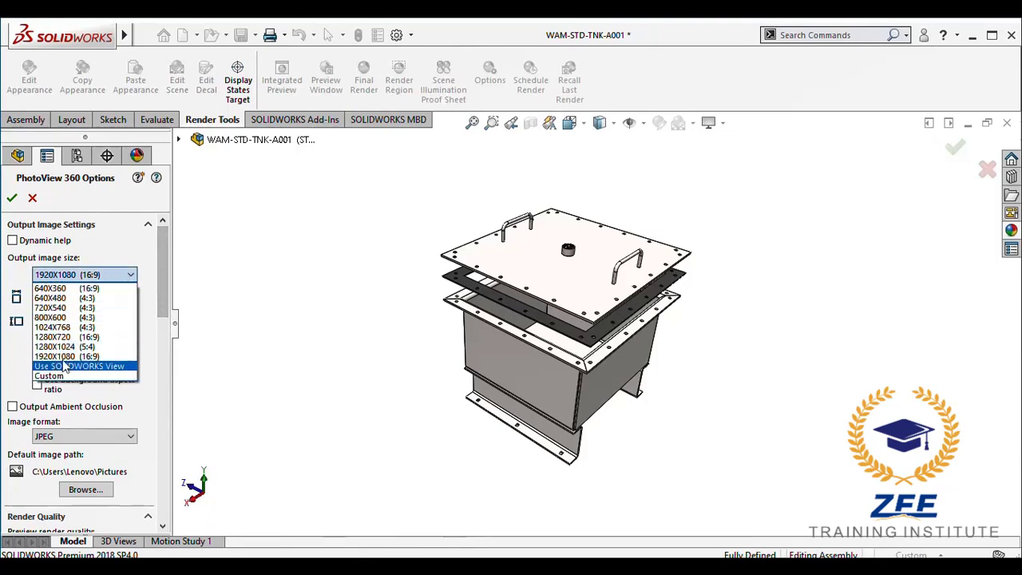
click(88, 231)
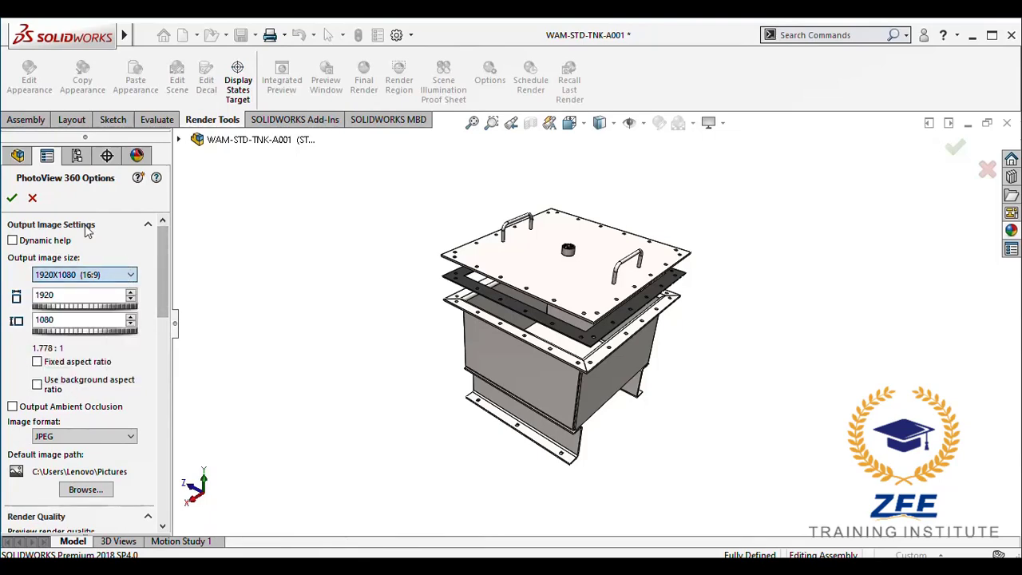
click(32, 200)
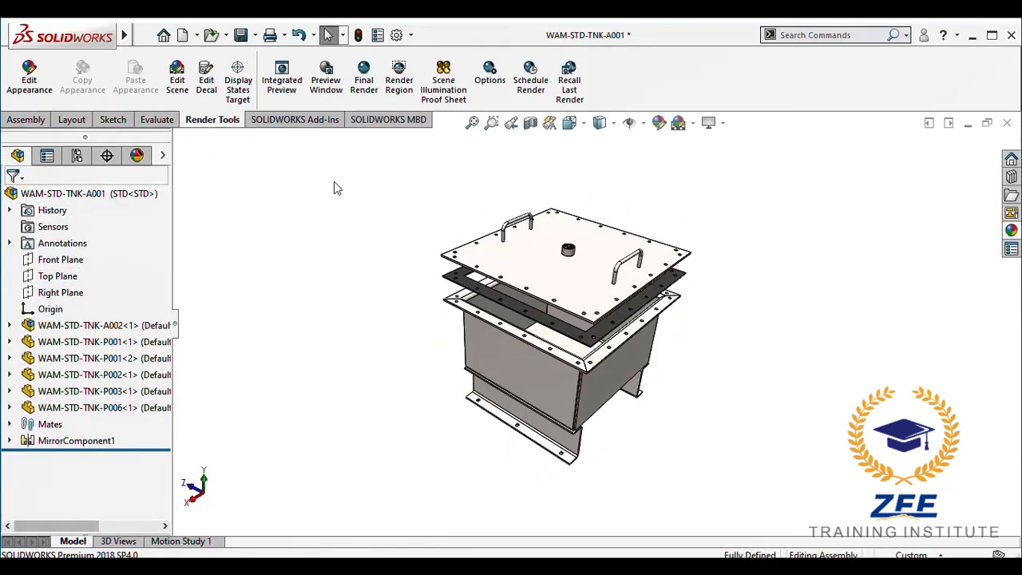
click(326, 78)
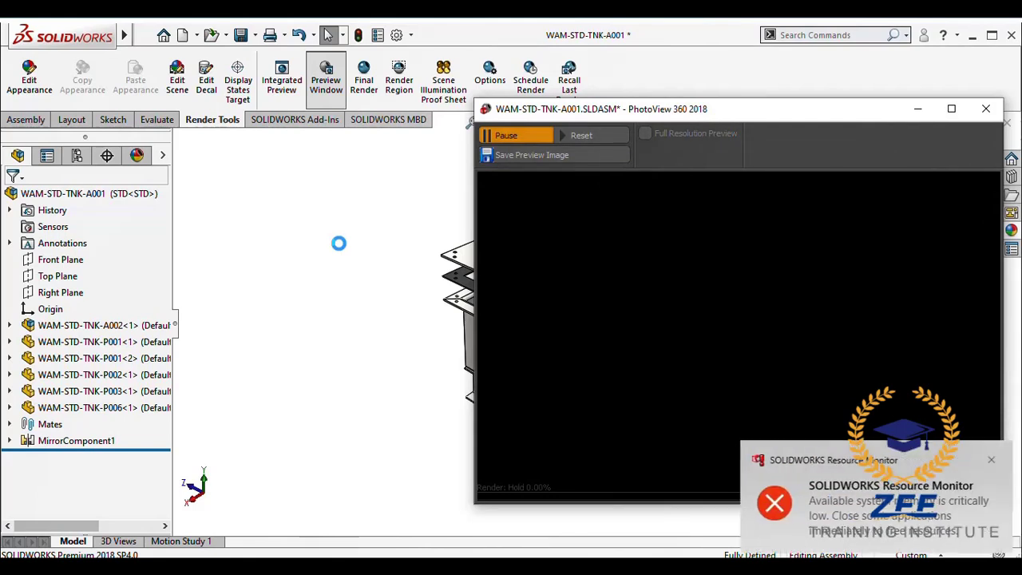
click(989, 462)
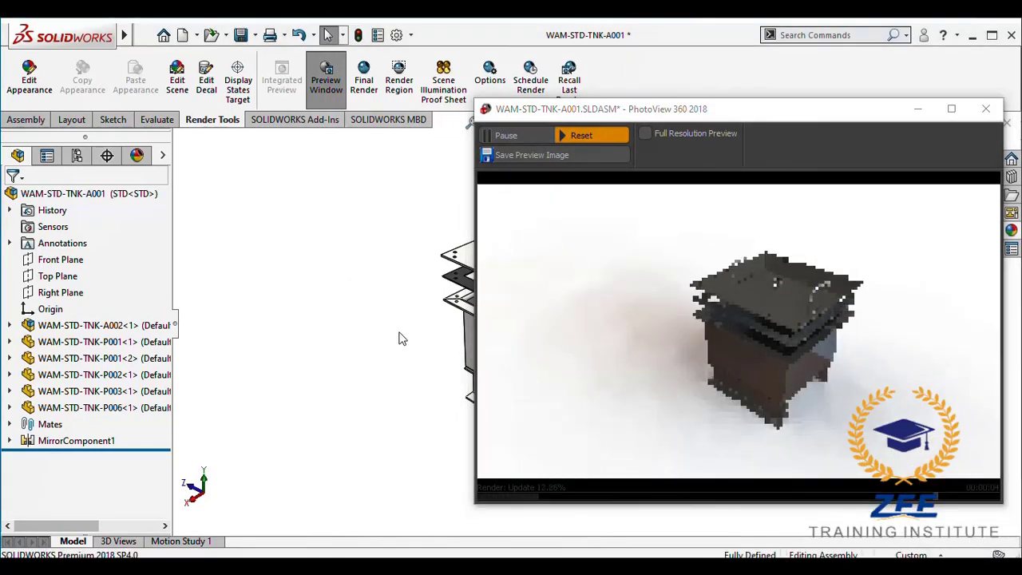
mouse_move(399, 338)
middle_down()
mouse_move(372, 333)
mouse_move(429, 338)
mouse_move(418, 337)
mouse_move(408, 304)
middle_up()
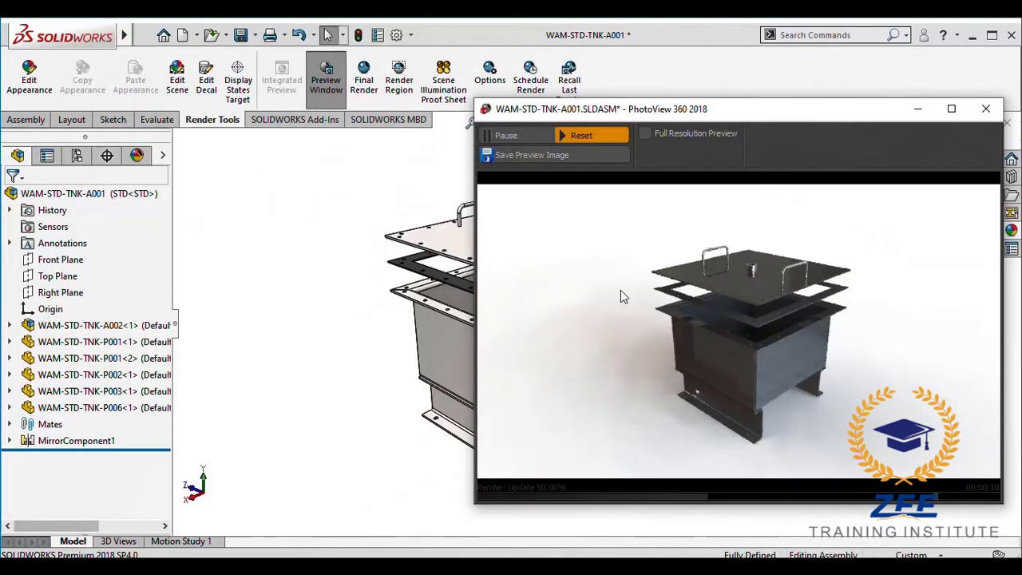
click(985, 109)
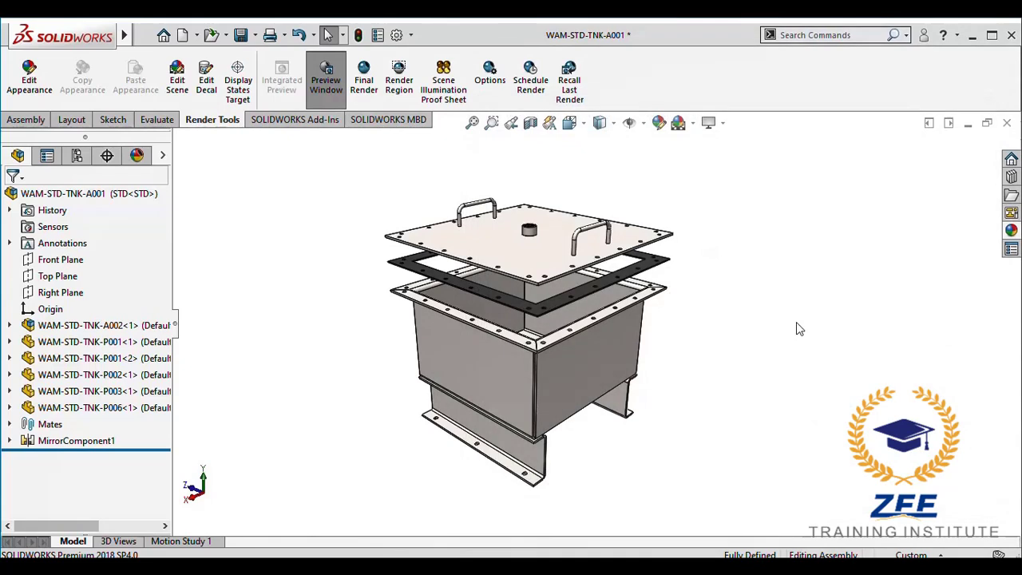
Step: Open lid subassembly WAM-STD-TNK-A002, then its plate part WAM-STD-TNK-P004
click(91, 323)
click(175, 308)
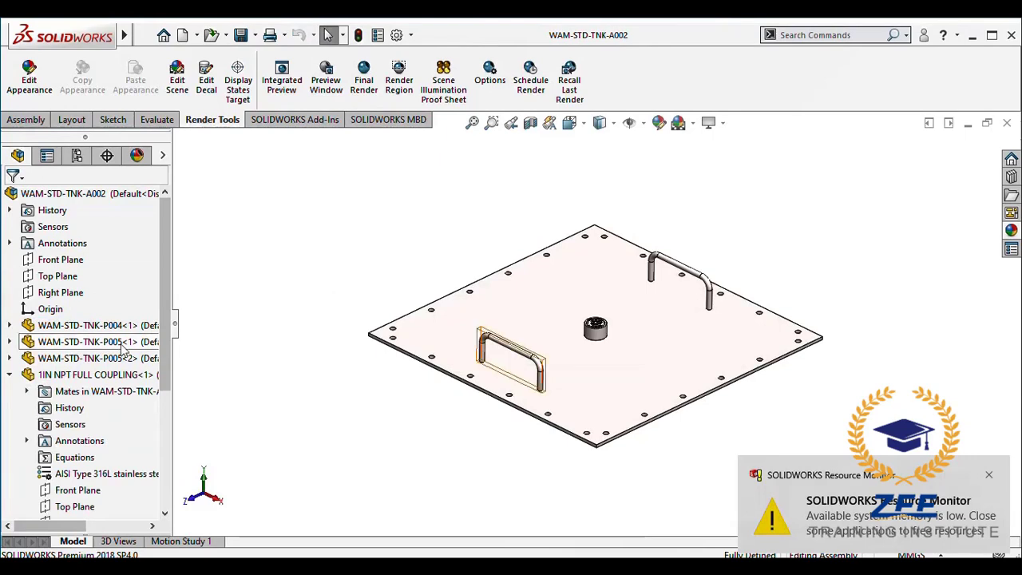
click(9, 375)
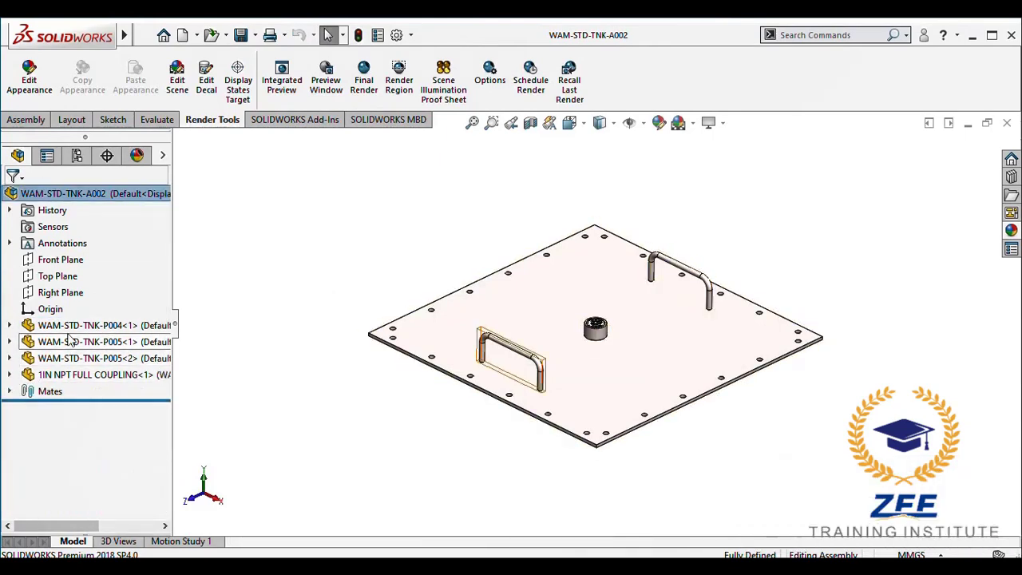
click(78, 328)
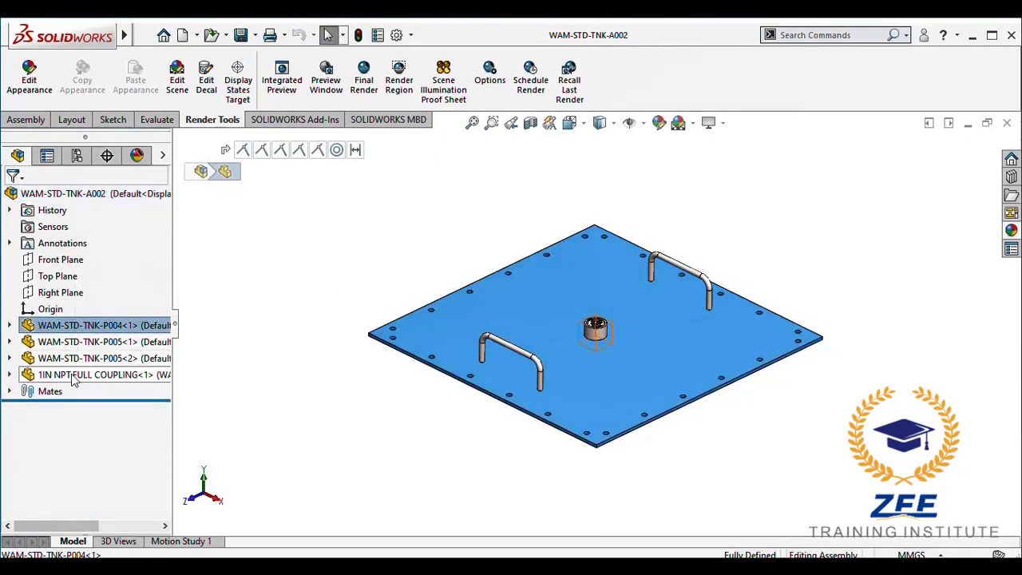
click(232, 351)
click(118, 327)
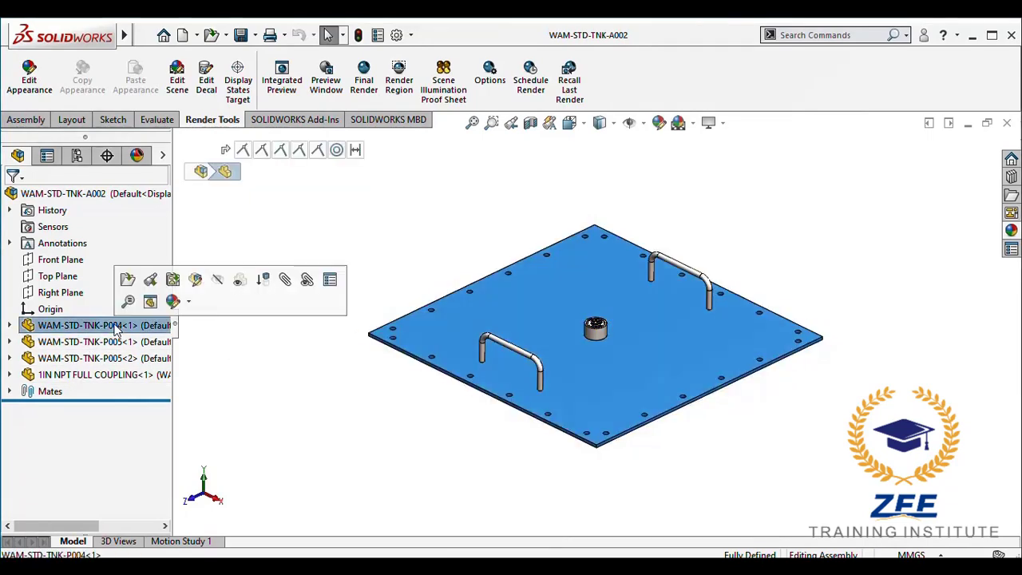
click(128, 280)
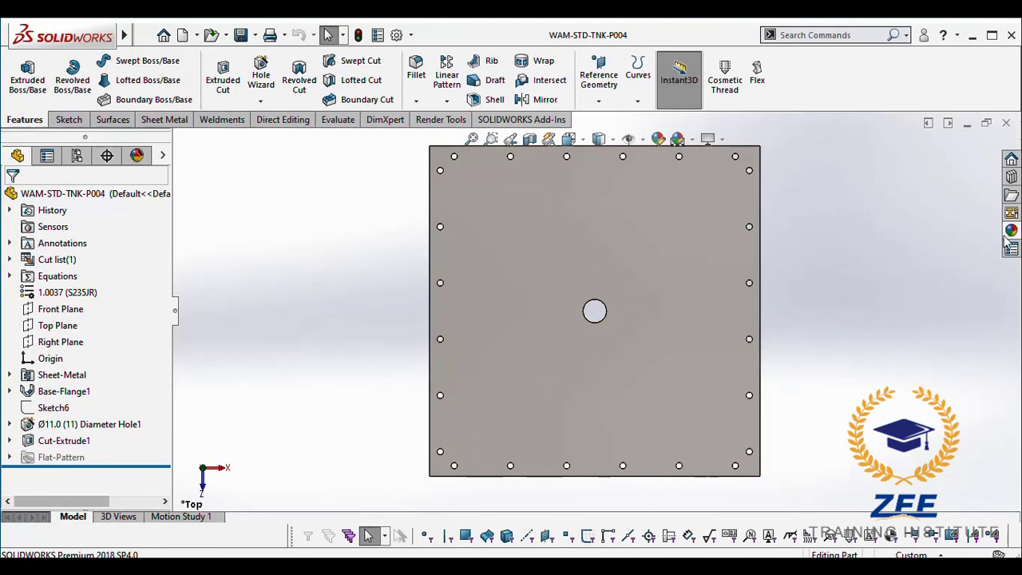
Step: Apply a grey Solid appearance to the plate part, save it and close it
click(1011, 231)
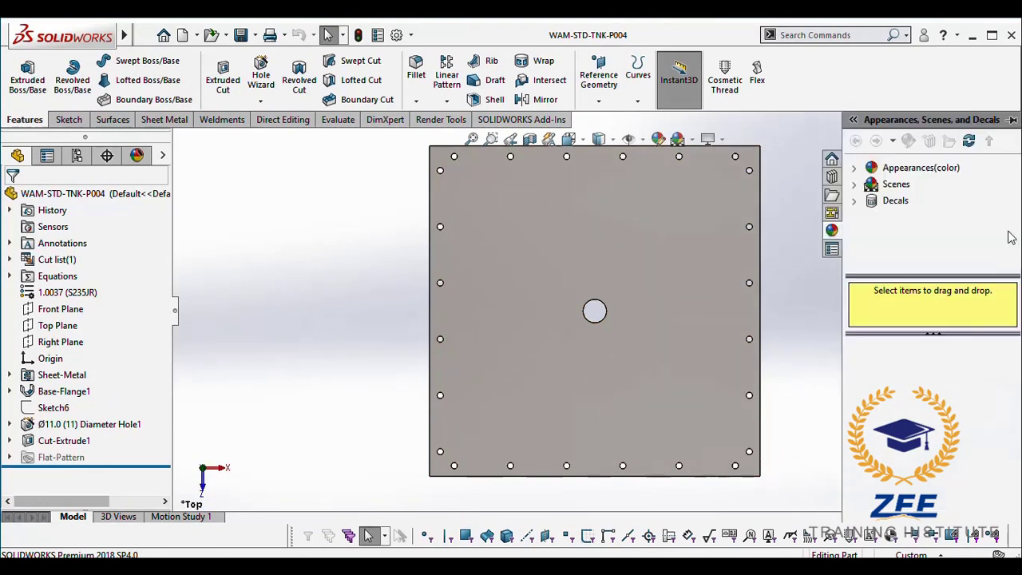
click(853, 167)
scroll(885, 196, down, 1)
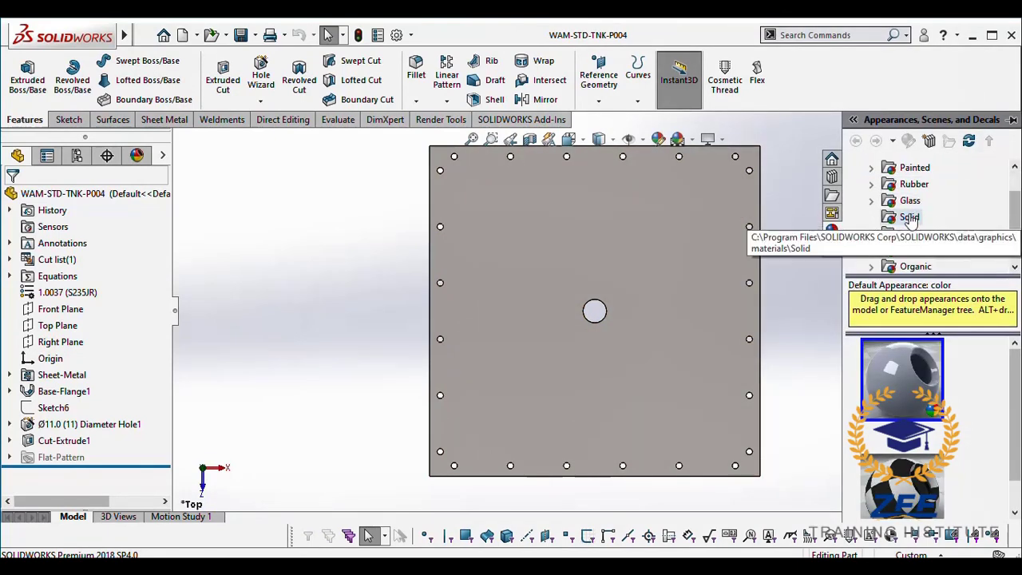
click(910, 219)
drag(915, 374, 845, 323)
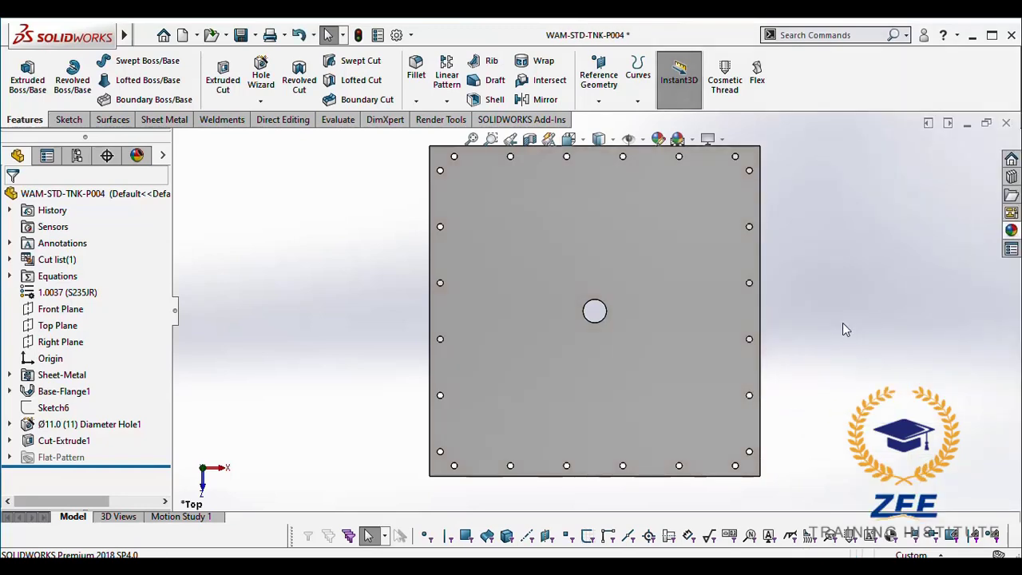
key(ctrl+s)
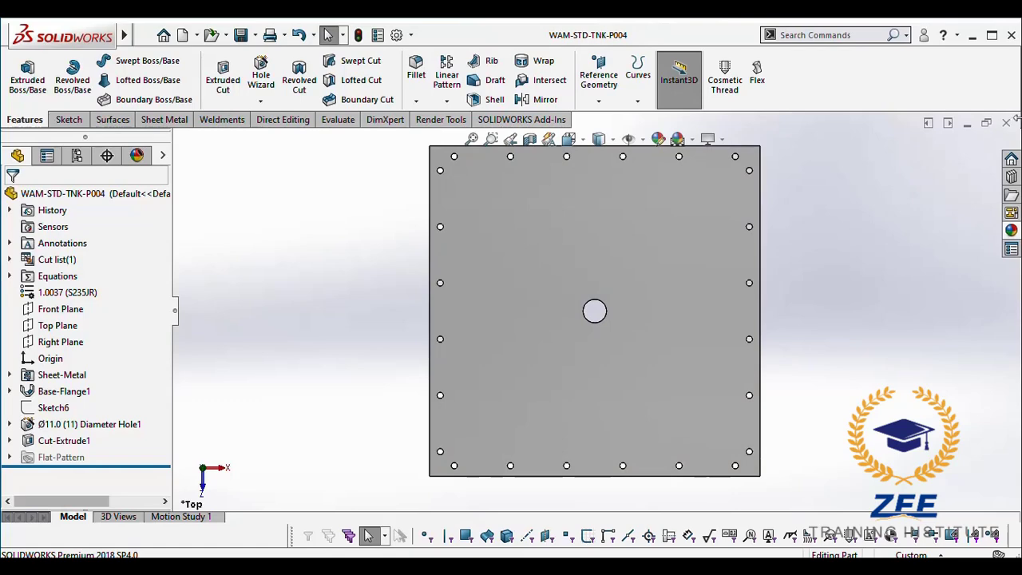
click(1007, 124)
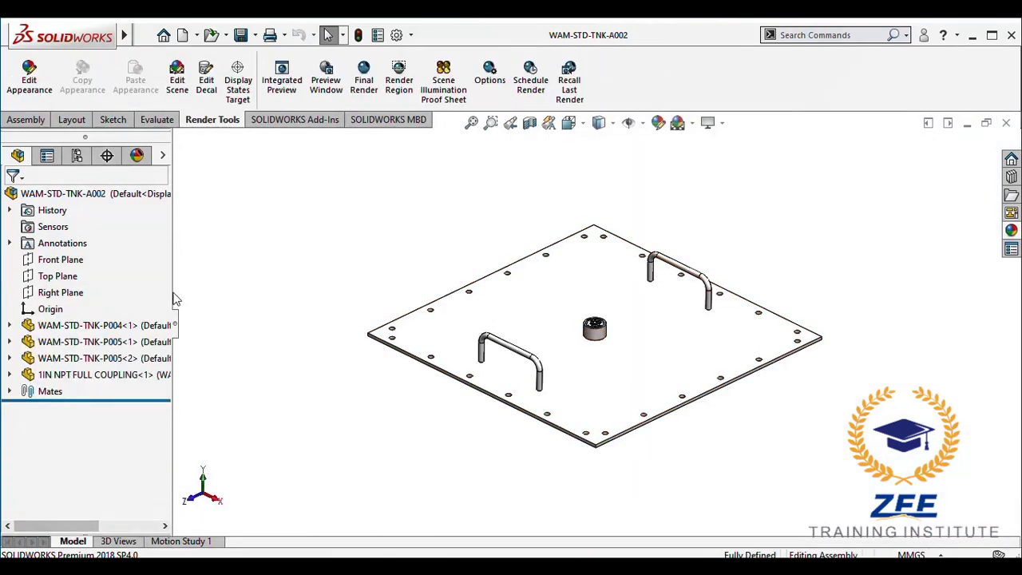
Step: Give handle part WAM-STD-TNK-P005 a new appearance in isometric view, save it and close it
click(116, 343)
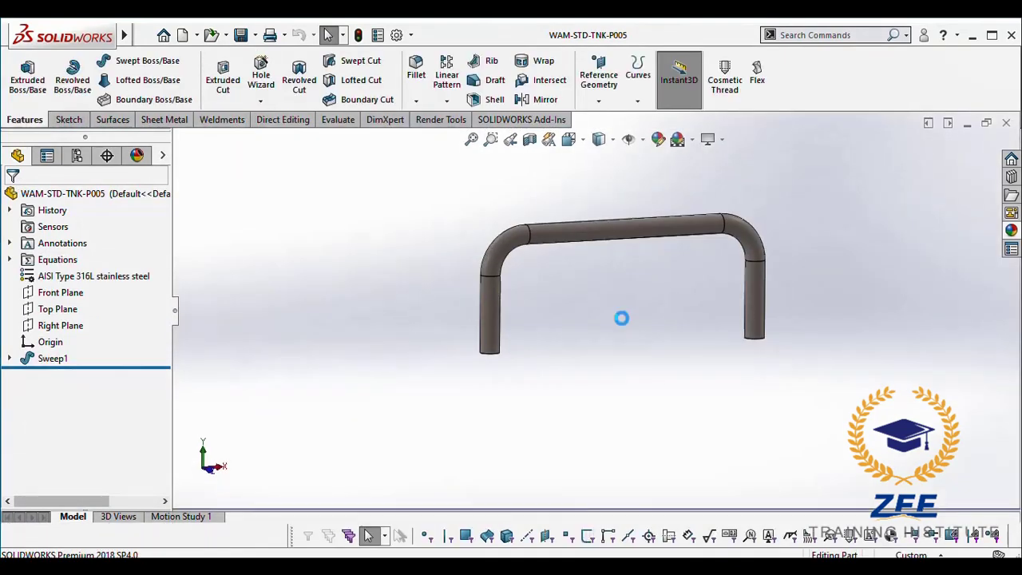
key(ctrl+7)
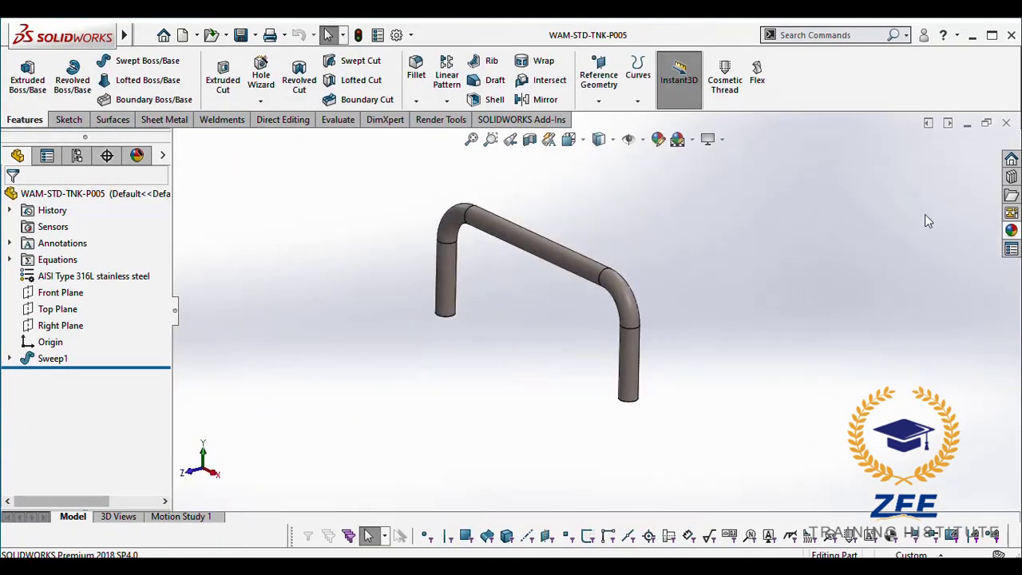
click(1011, 230)
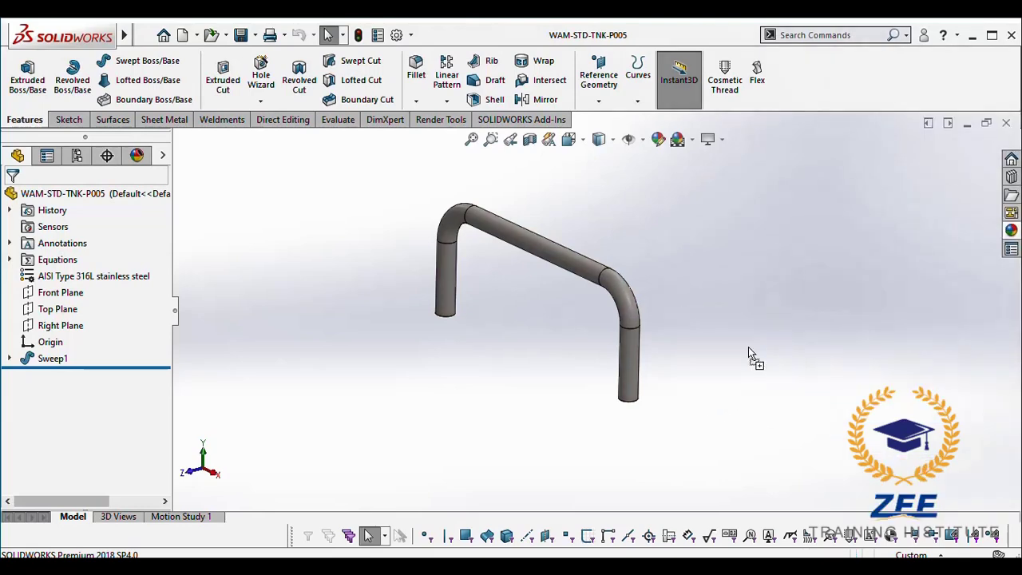
drag(895, 383, 636, 306)
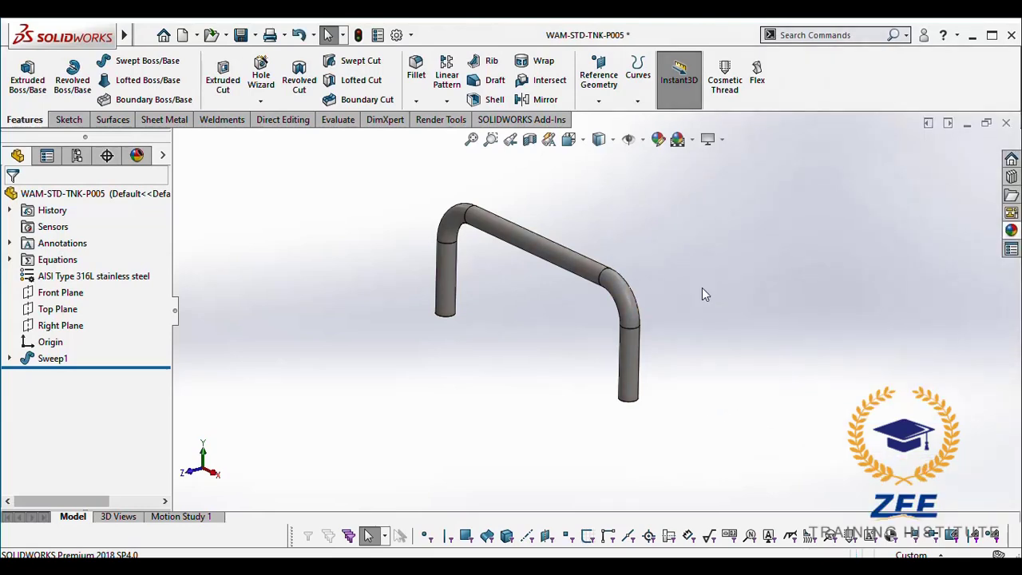
click(241, 36)
click(1006, 124)
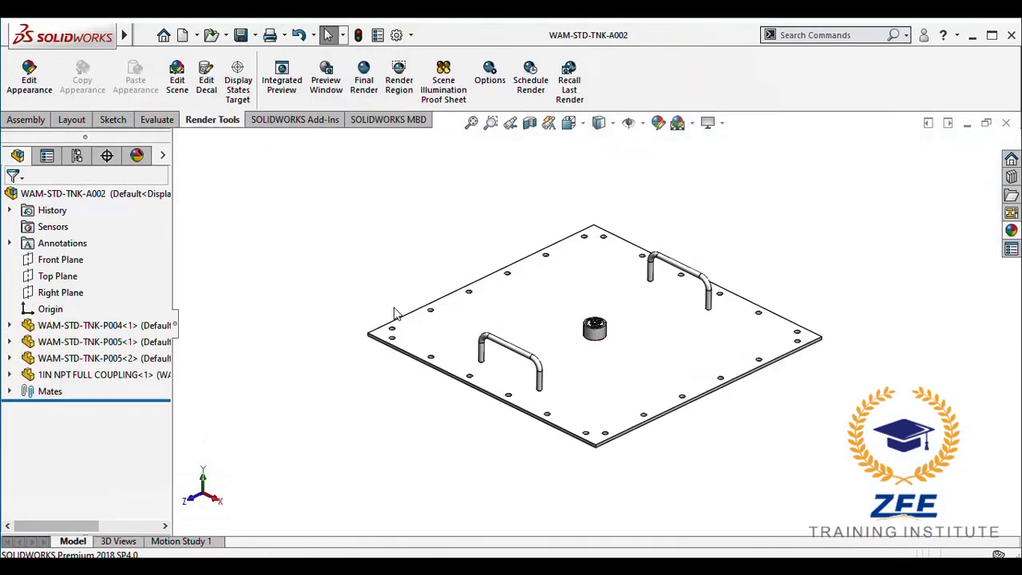
Step: Apply a metal appearance to the 1IN NPT FULL COUPLING, then close it and the A002 lid assembly
click(86, 375)
click(97, 325)
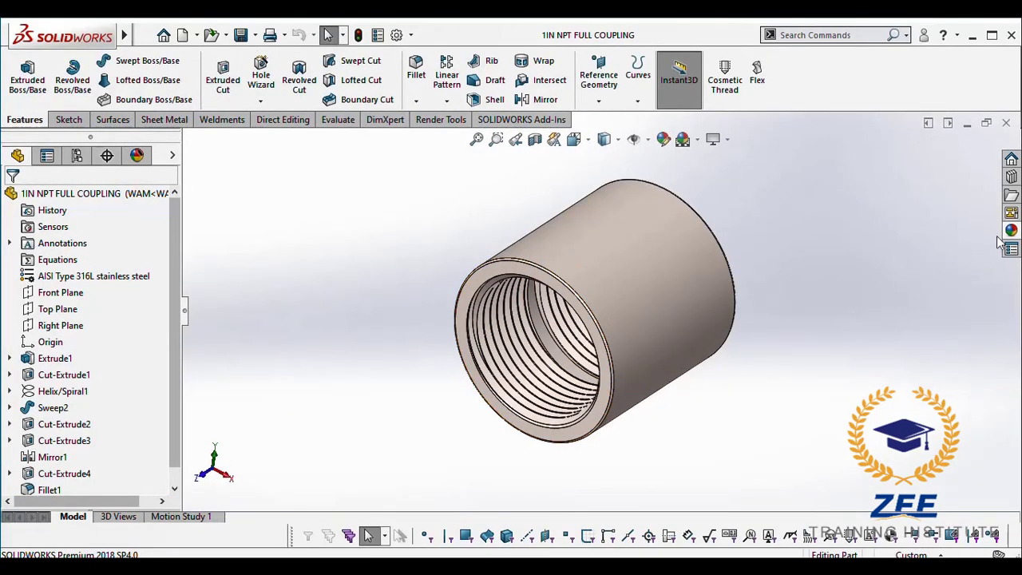
click(1011, 230)
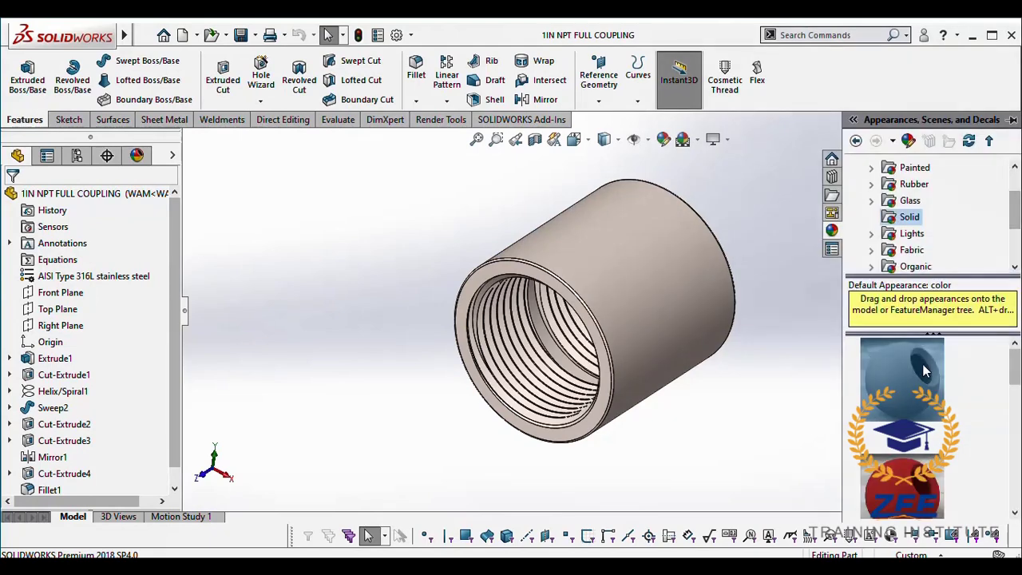
drag(924, 370, 776, 401)
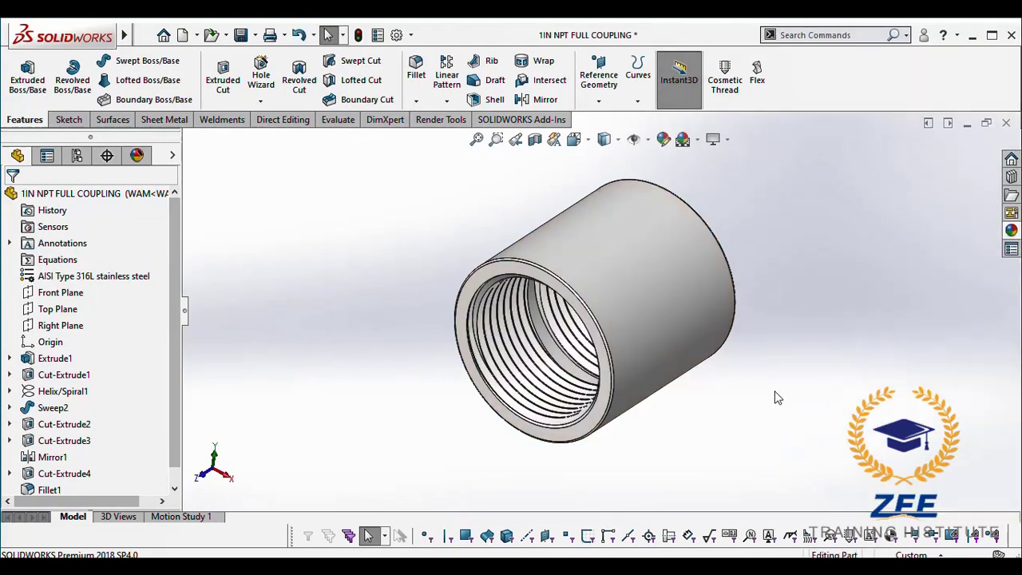
click(1007, 124)
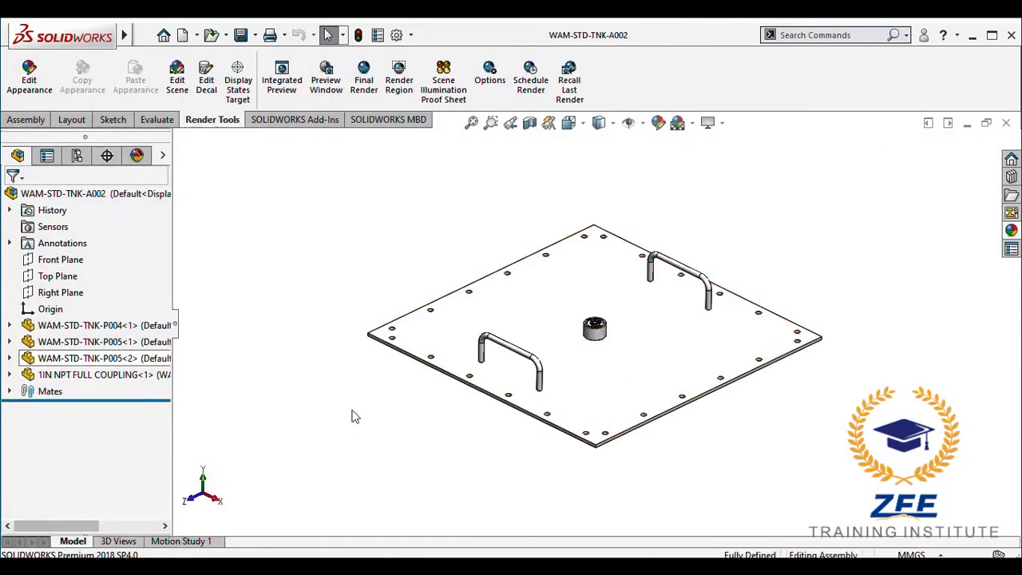
click(1006, 123)
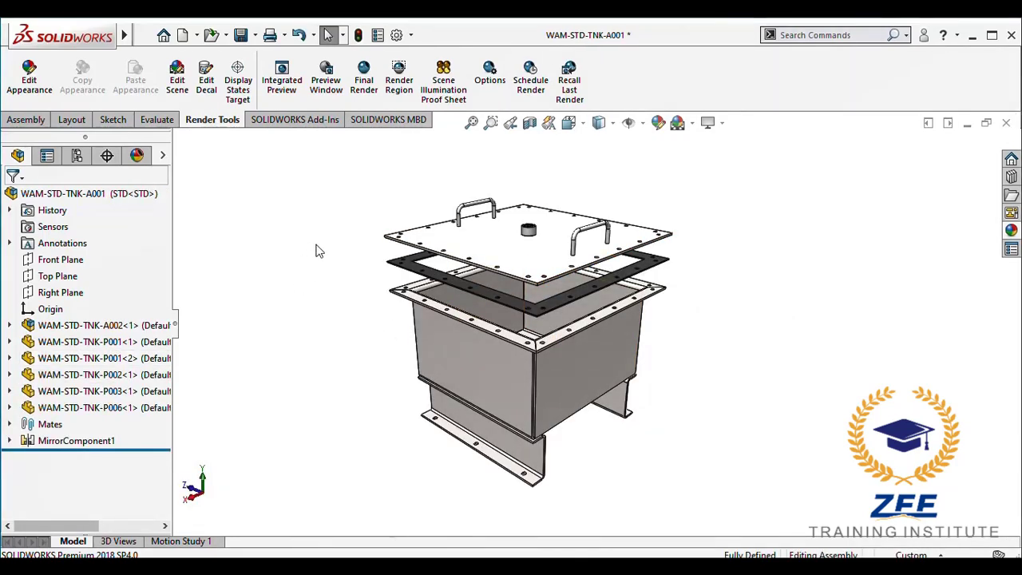
Step: Rebuild and save the tank assembly with its components, dismissing the low-memory warning
key(ctrl+s)
click(487, 238)
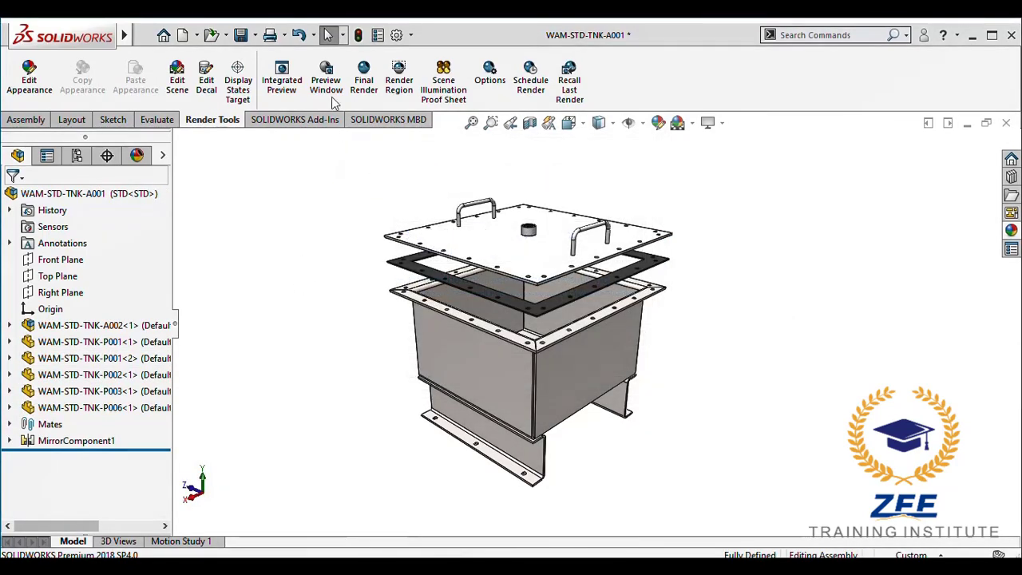
click(524, 315)
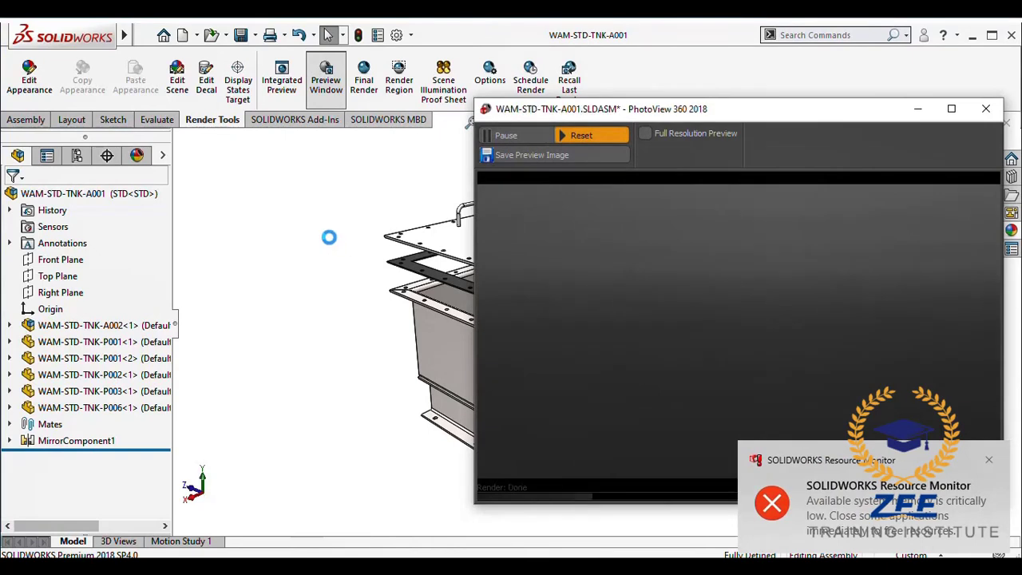
click(989, 463)
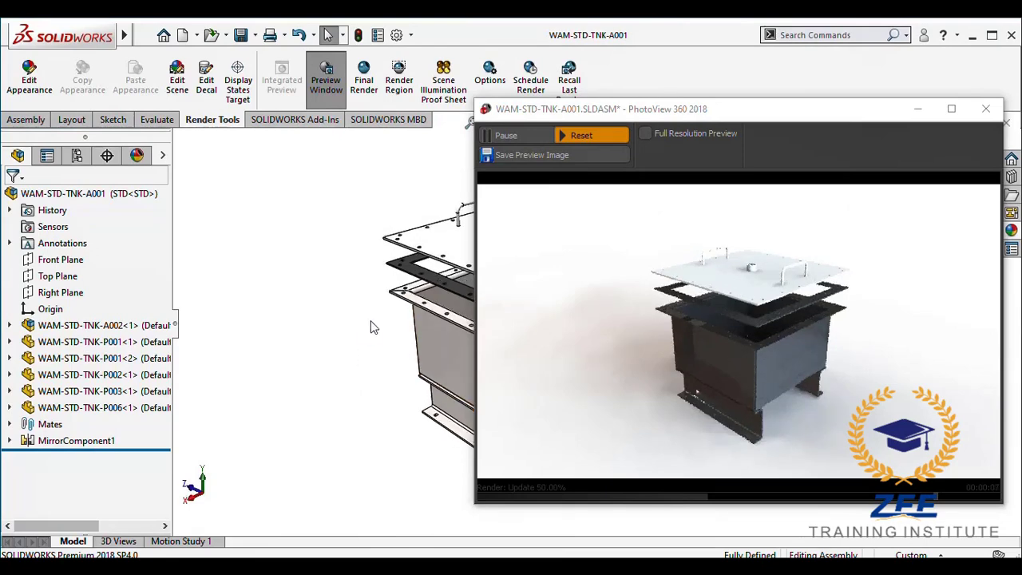
Step: Rotate and zoom the PhotoView 360 preview onto the lid and gasket, then close it
middle_drag(373, 327, 354, 349)
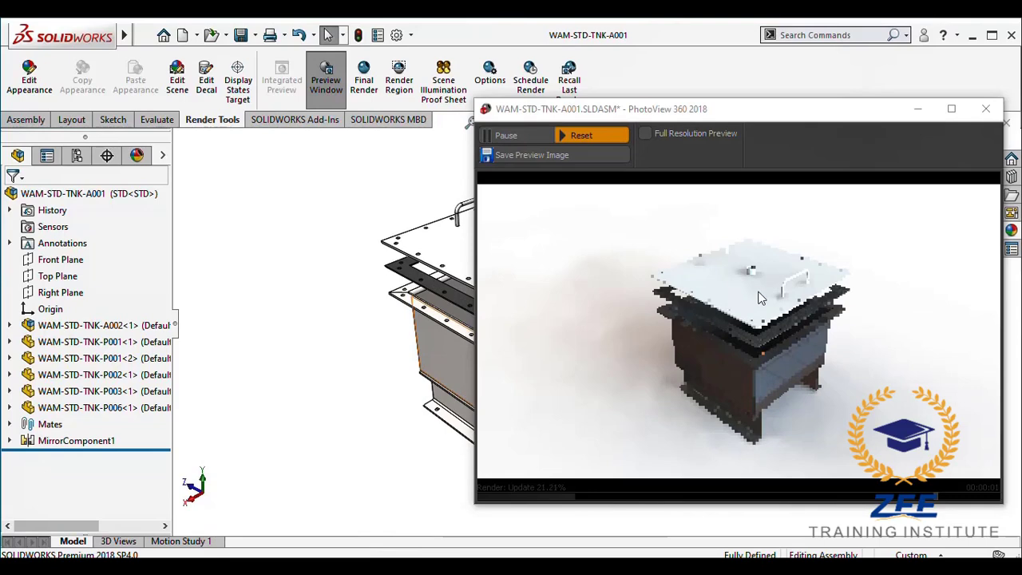
scroll(354, 359, down, 3)
ctrl+middle_drag(354, 358, 255, 417)
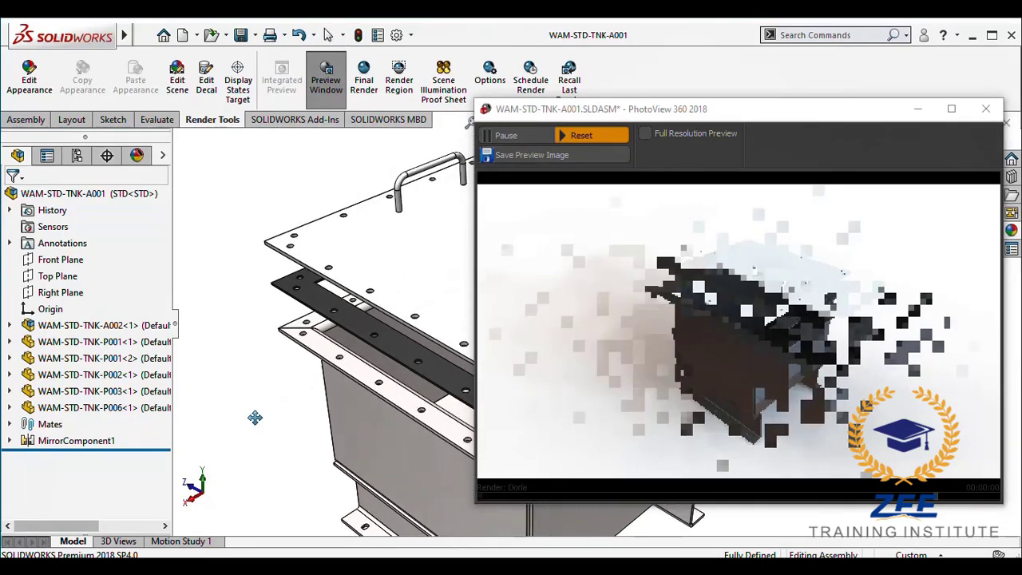
scroll(398, 256, down, 2)
scroll(397, 255, down, 2)
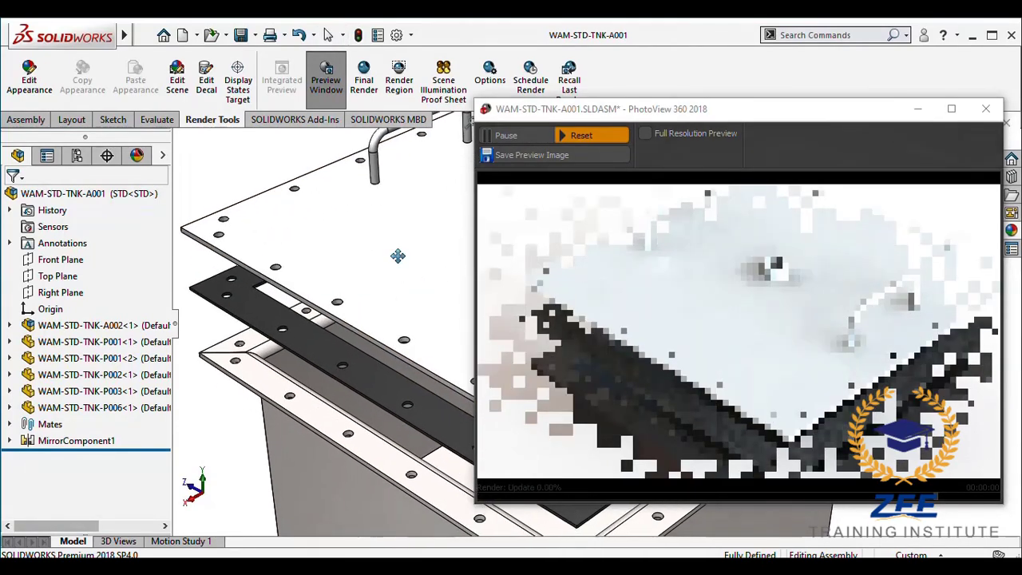
ctrl+middle_drag(398, 256, 397, 250)
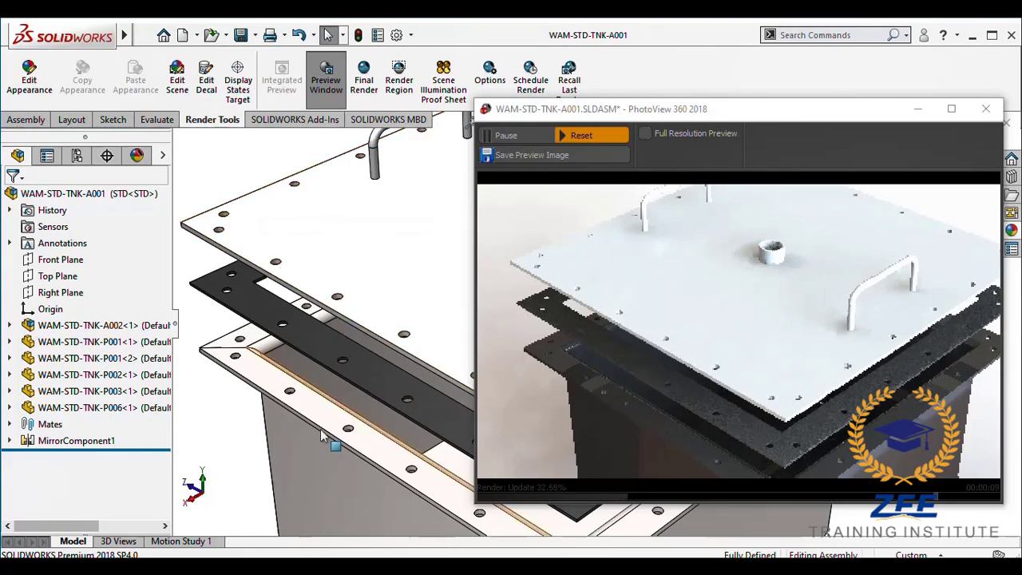
click(360, 351)
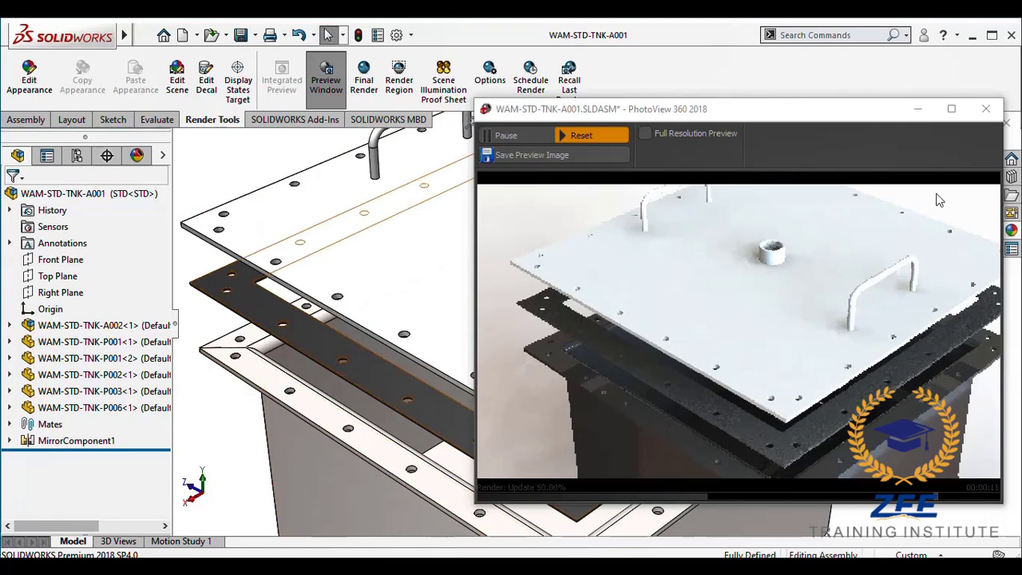
click(986, 109)
Step: Open leg part WAM-STD-TNK-P001, apply a new appearance, and close it
key(f)
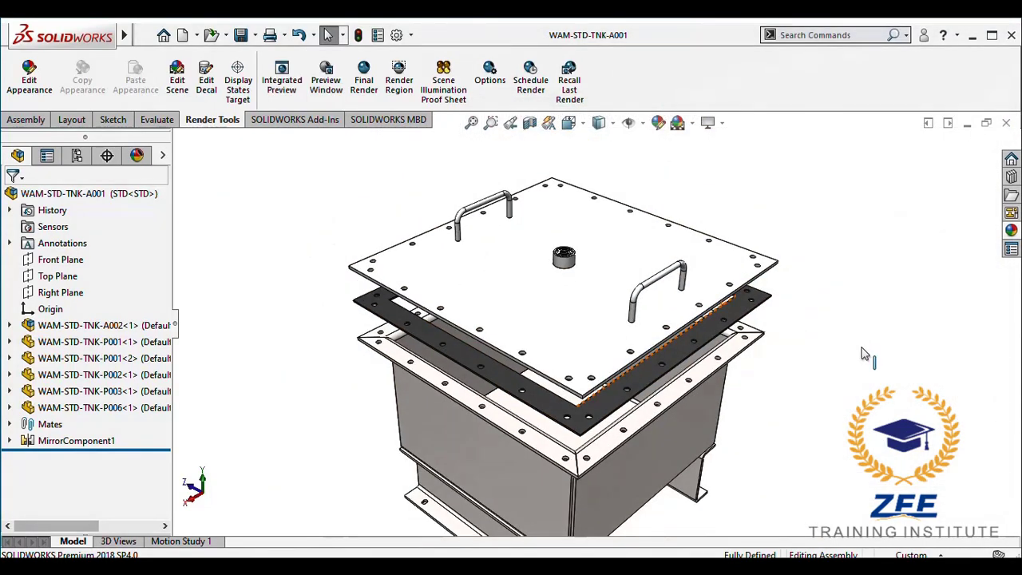
click(86, 340)
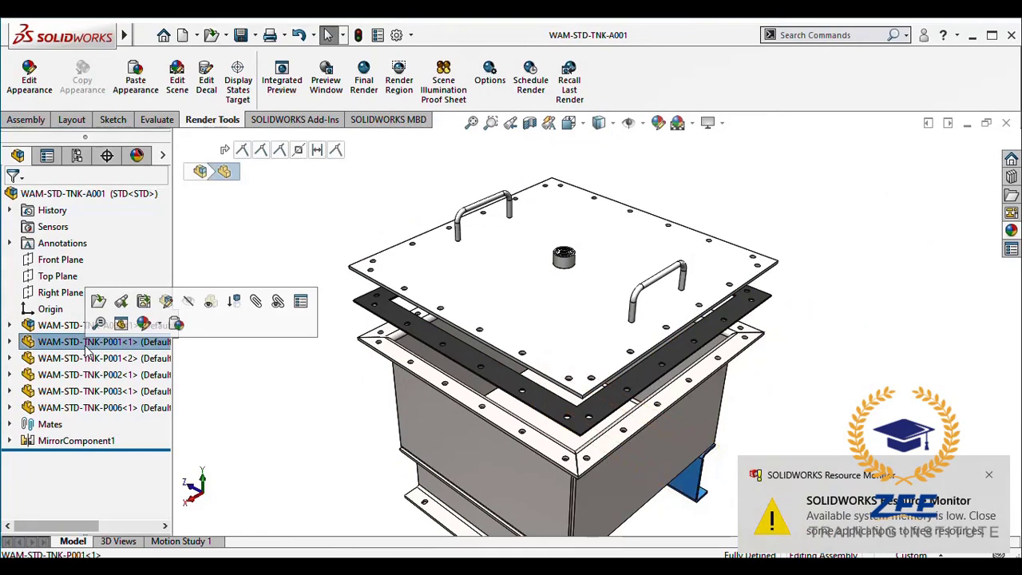
click(98, 301)
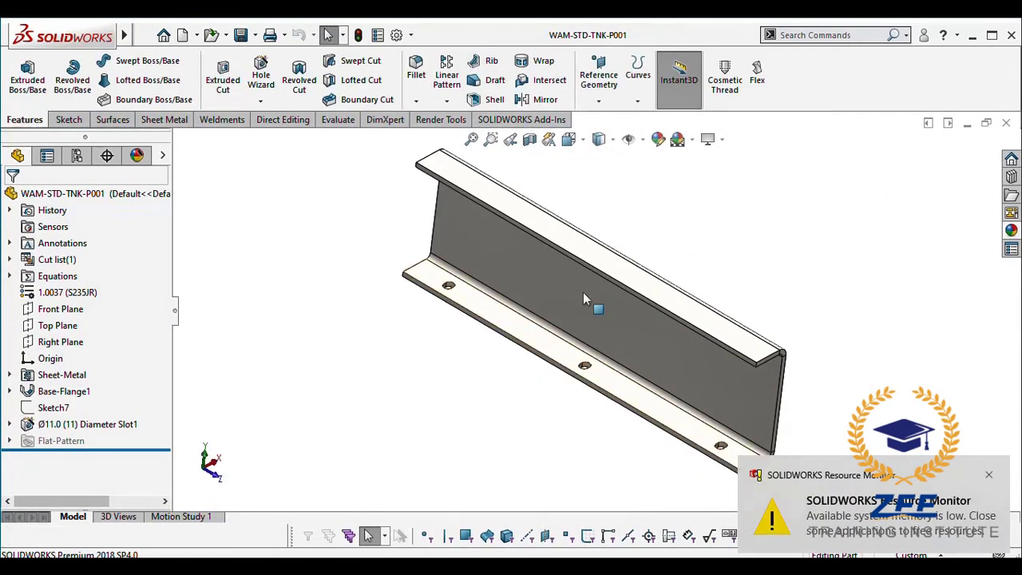
click(1010, 230)
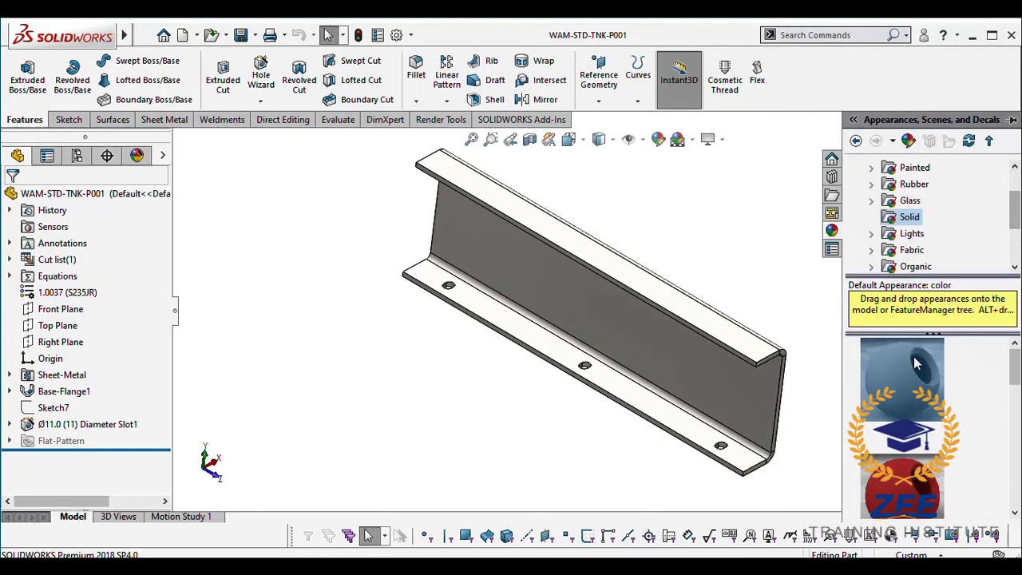
drag(917, 364, 725, 209)
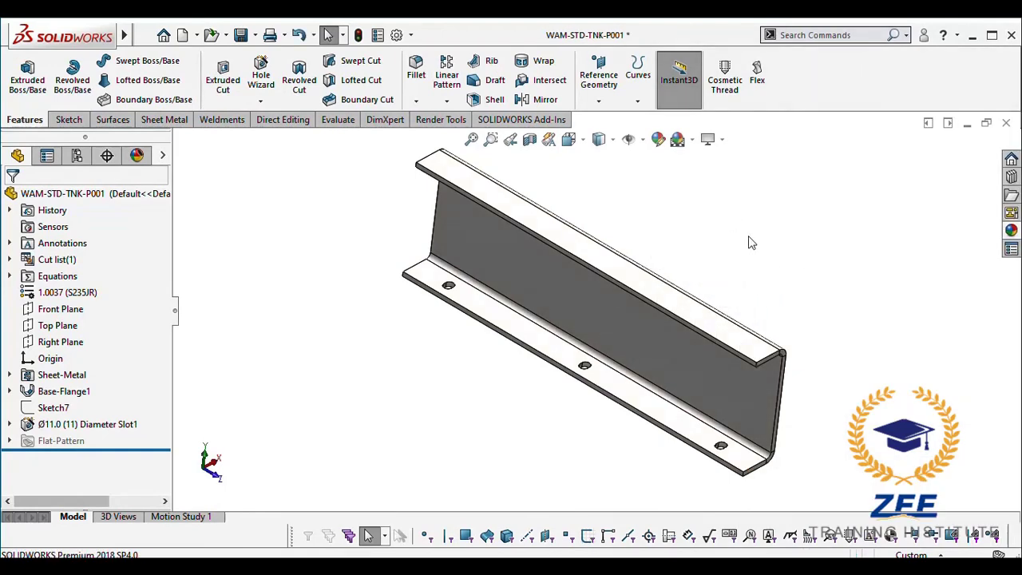
click(1006, 125)
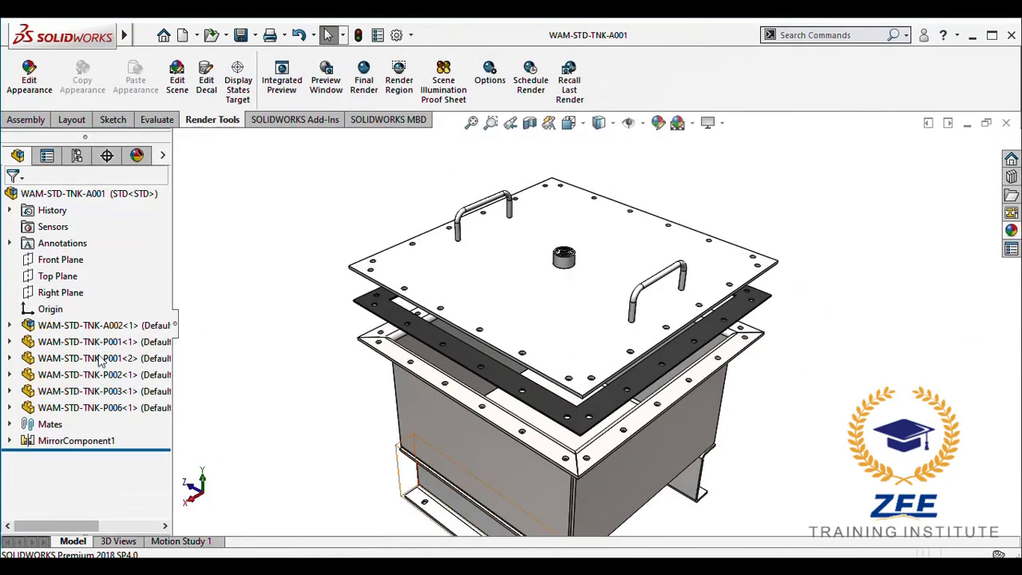
Step: Apply a new appearance to shell part WAM-STD-TNK-P002, save it and close it
click(102, 358)
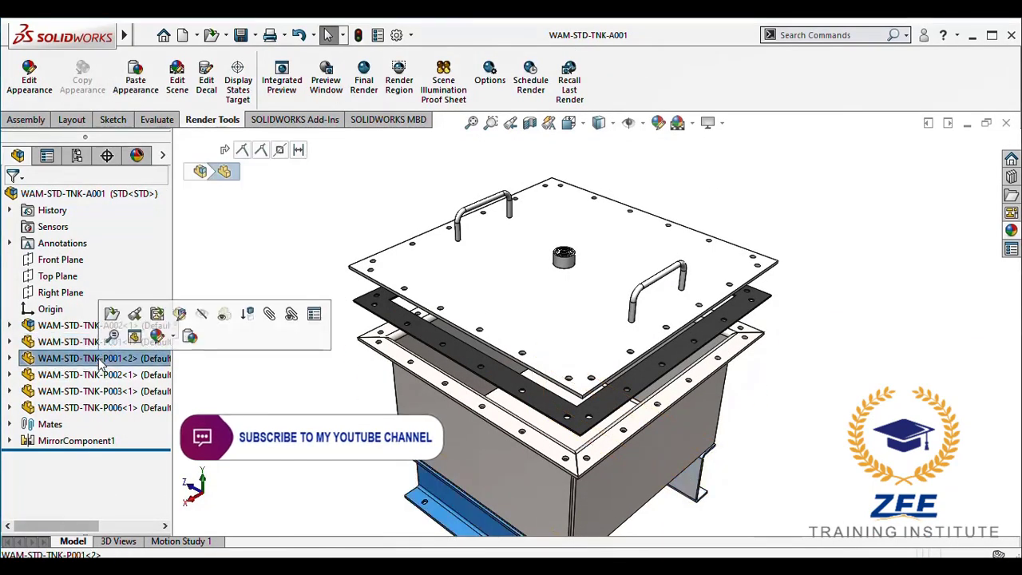
click(282, 399)
key(f)
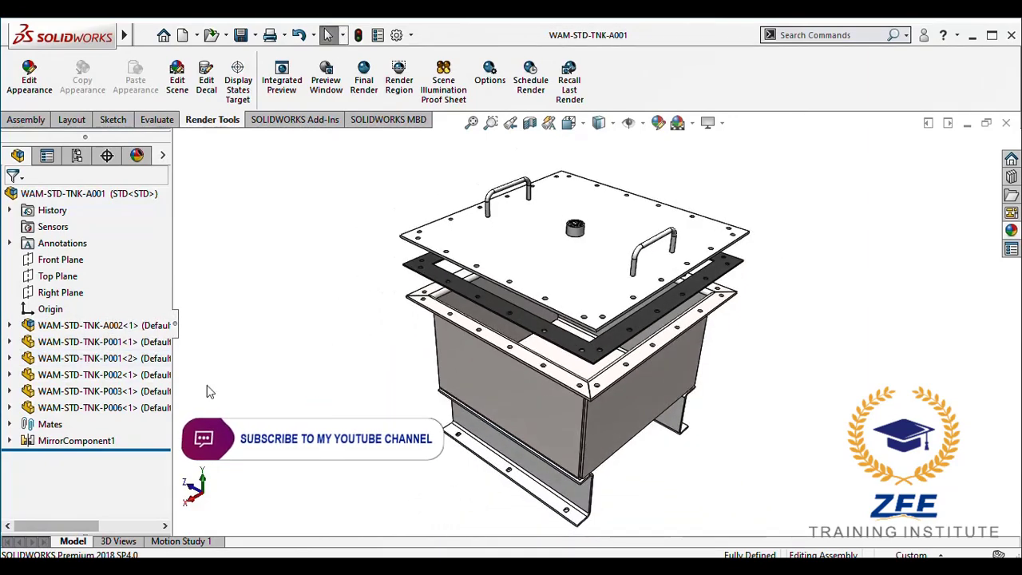
click(126, 378)
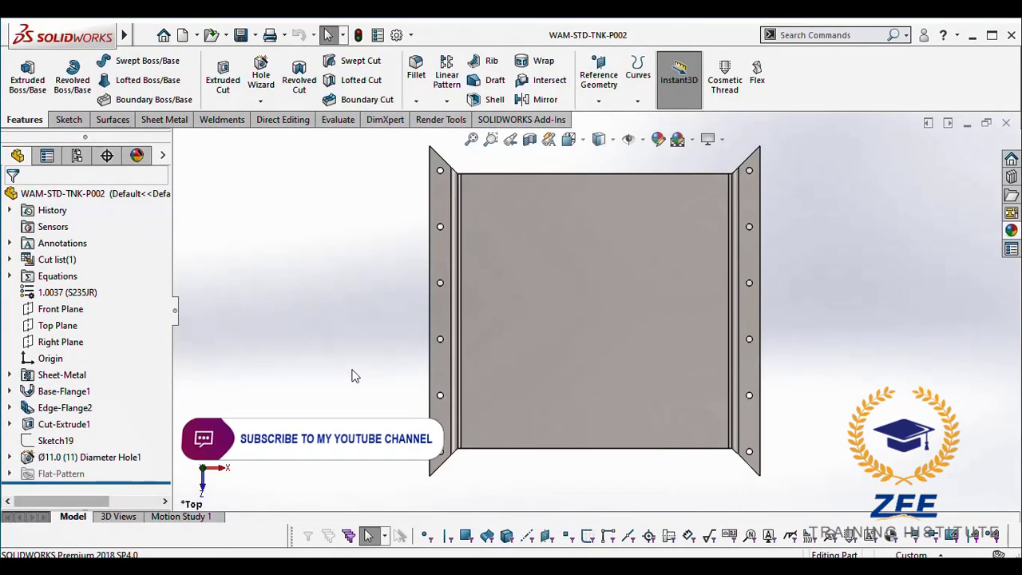
click(1012, 230)
drag(907, 370, 792, 428)
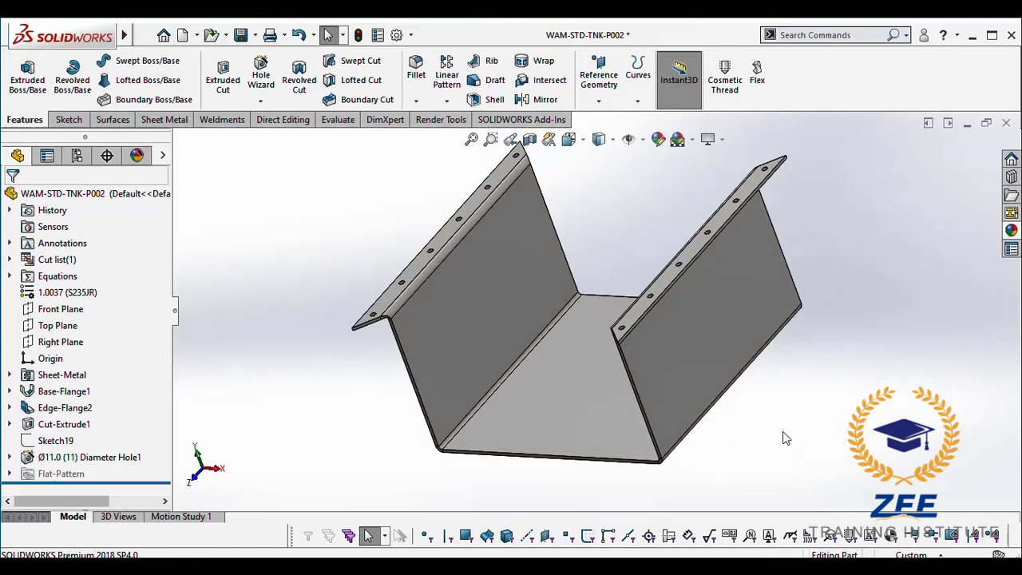
key(ctrl+s)
click(1006, 124)
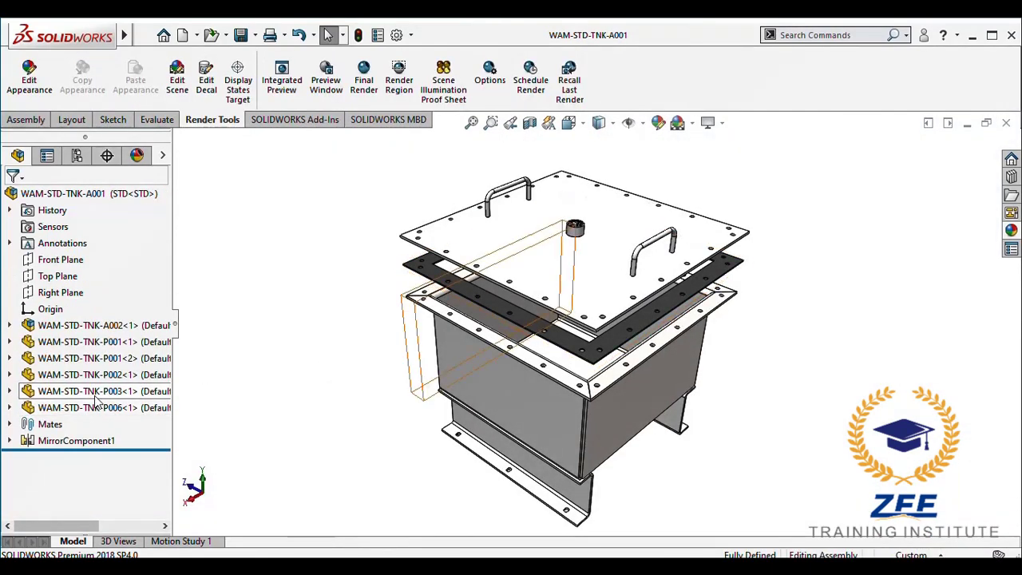
Step: Apply a grey appearance to side plate part WAM-STD-TNK-P003 and close it back to the assembly
click(94, 391)
click(110, 356)
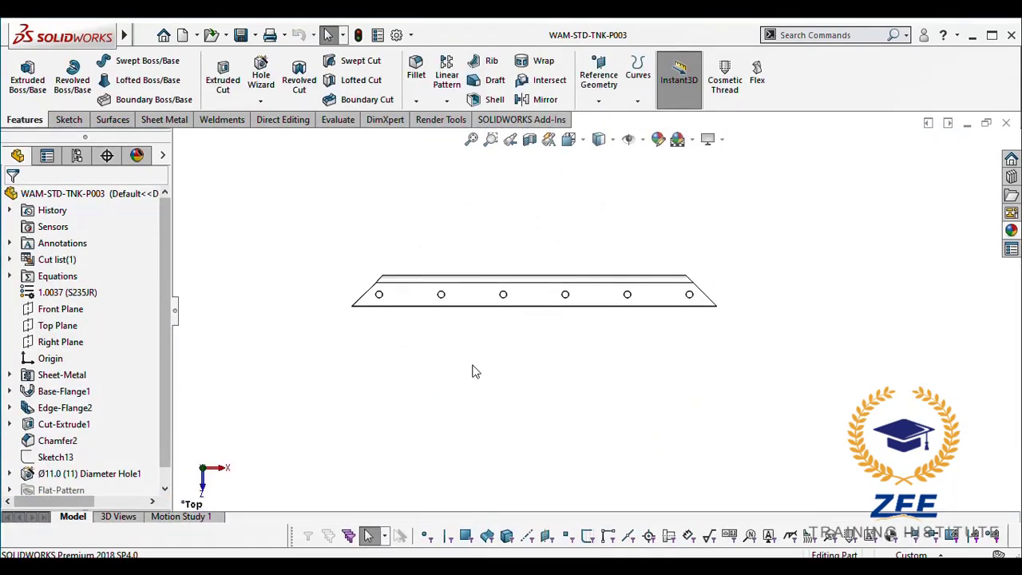
middle_drag(473, 372, 463, 300)
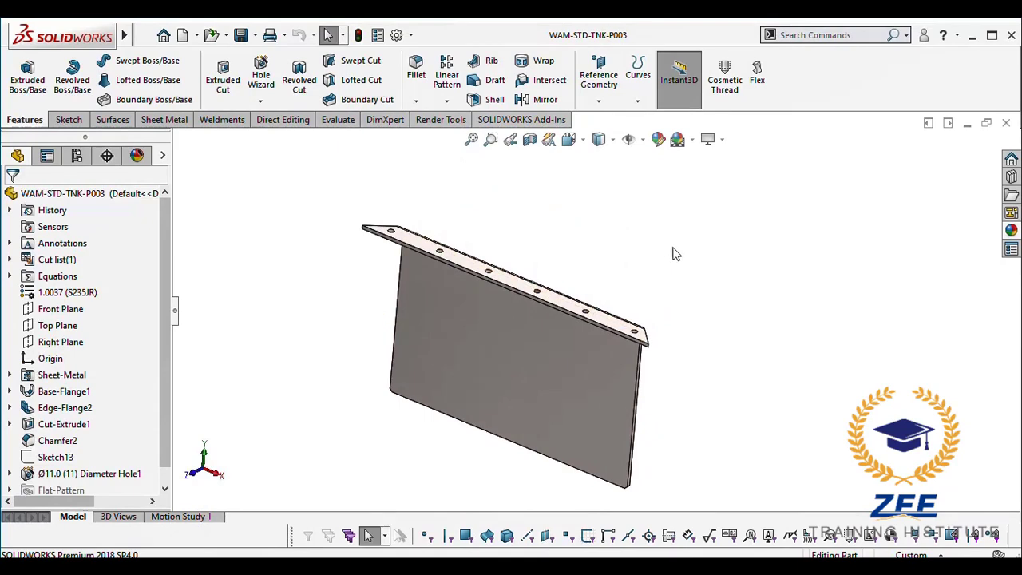
click(1010, 230)
drag(902, 376, 747, 343)
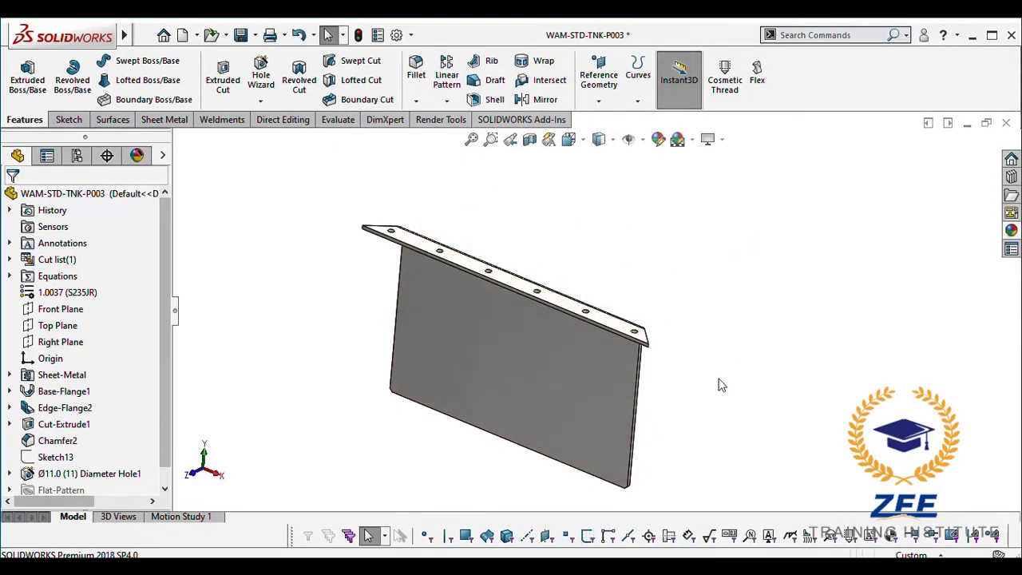
mouse_move(721, 391)
middle_down()
mouse_move(606, 349)
mouse_move(520, 413)
mouse_move(520, 433)
middle_up()
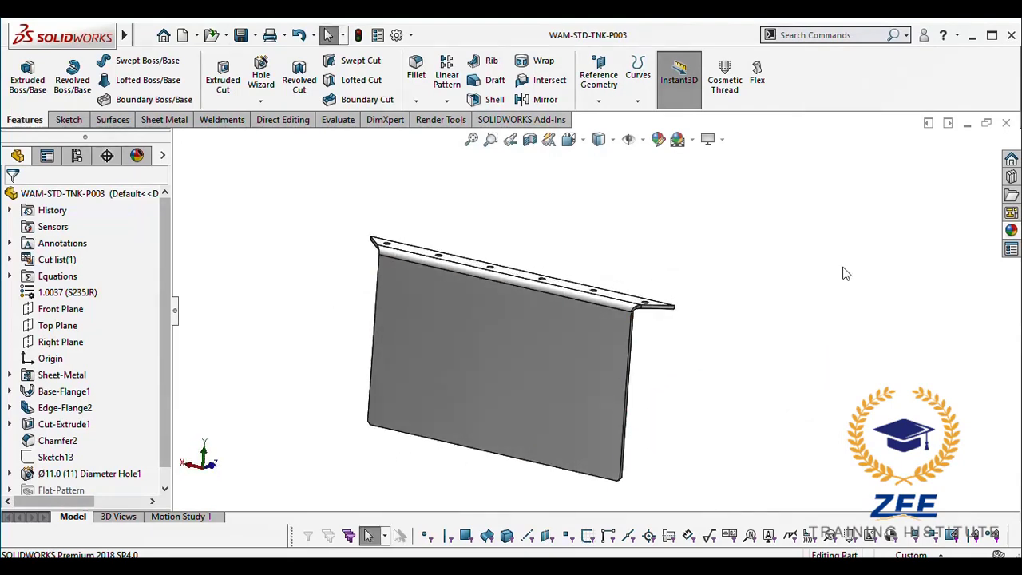
click(1005, 125)
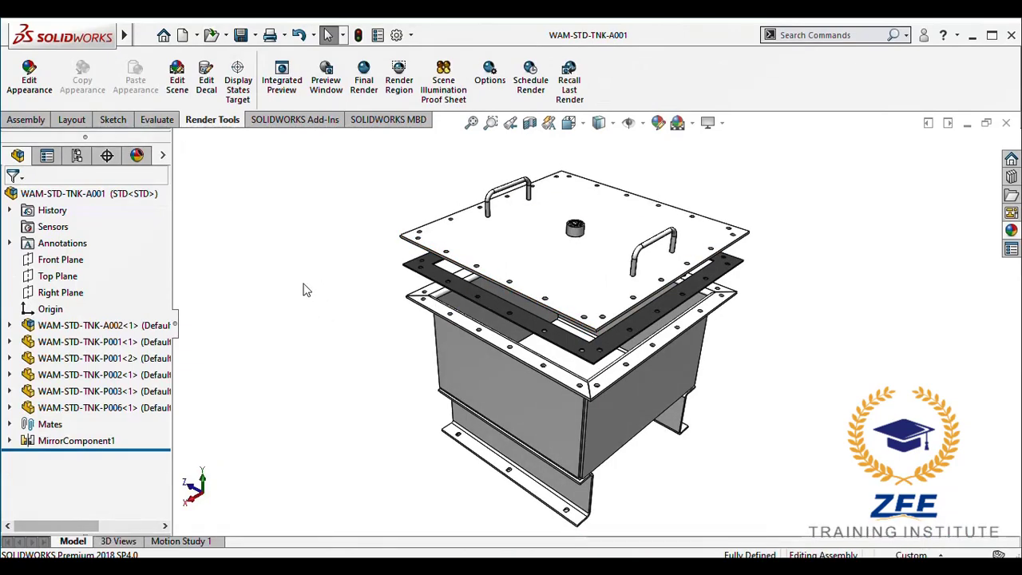
Step: Set the exploded tank to an isometric view, then zoom and orbit to an isometric-style angle
key(space)
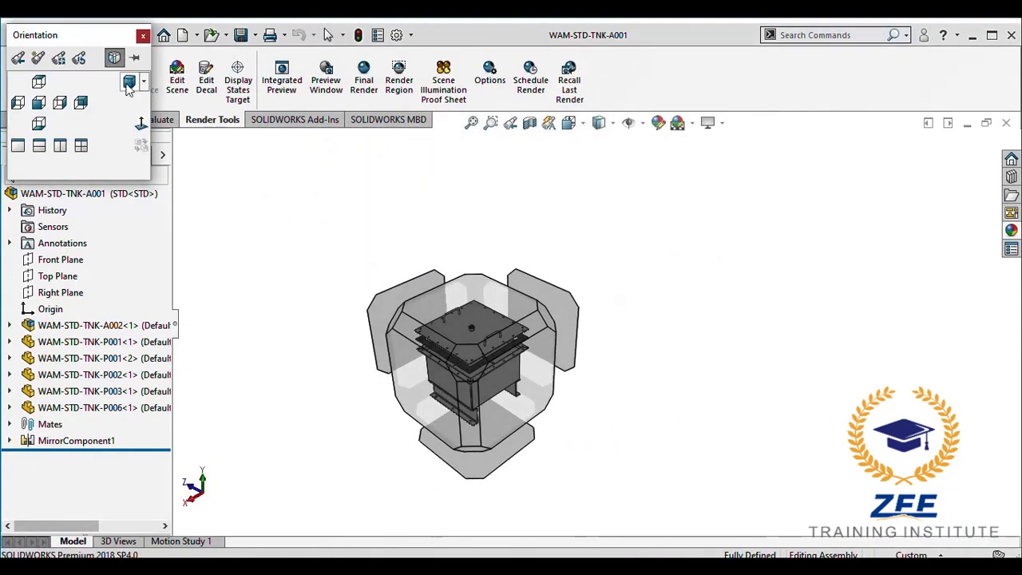
click(128, 89)
scroll(540, 361, down, 5)
mouse_move(666, 313)
middle_down()
mouse_move(567, 321)
mouse_move(455, 366)
mouse_move(484, 381)
middle_up()
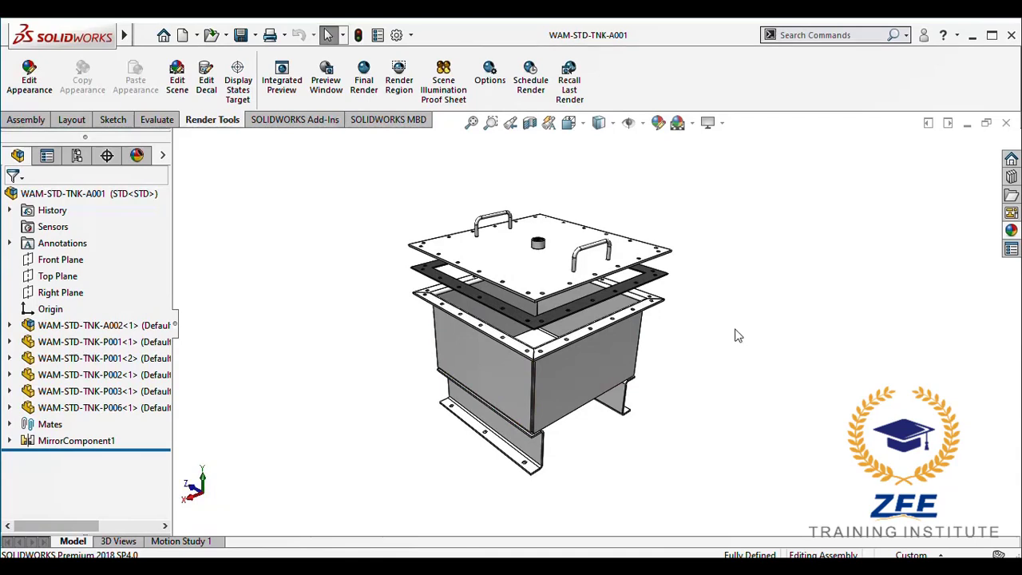
middle_drag(738, 335, 694, 348)
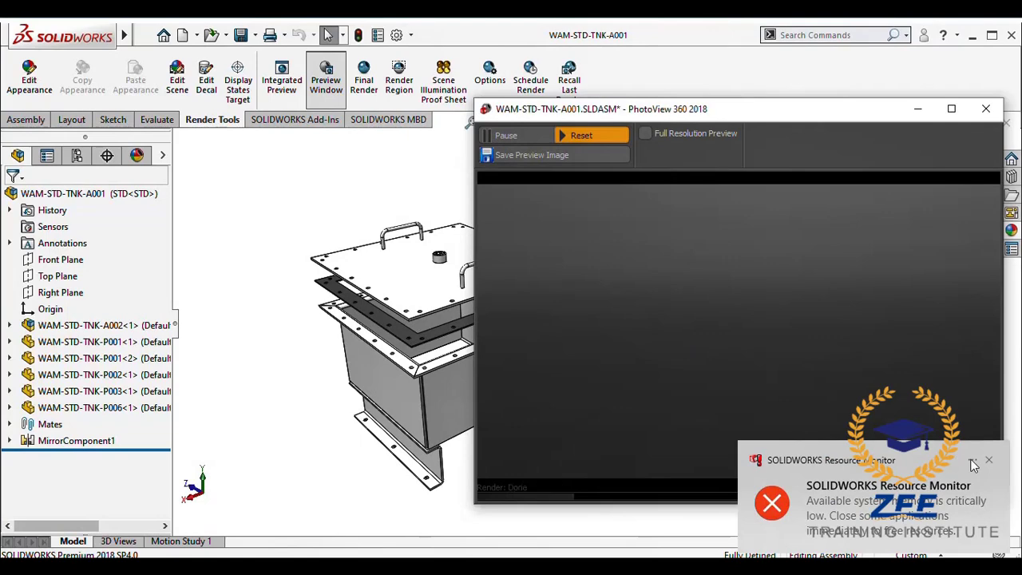
Step: Dismiss the low-memory warning, then zoom in and rotate the tank to look into it
click(991, 462)
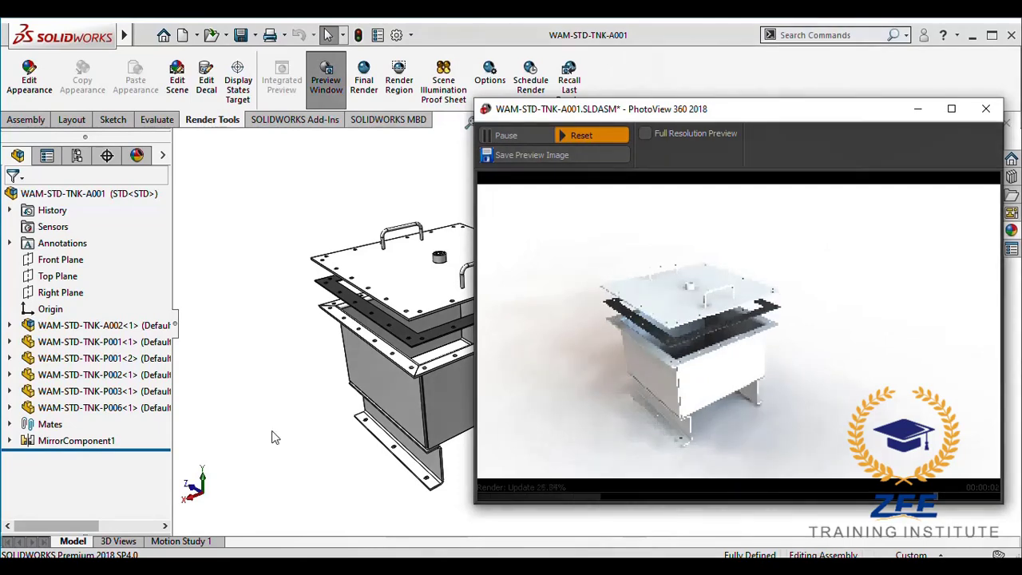
scroll(401, 363, down, 3)
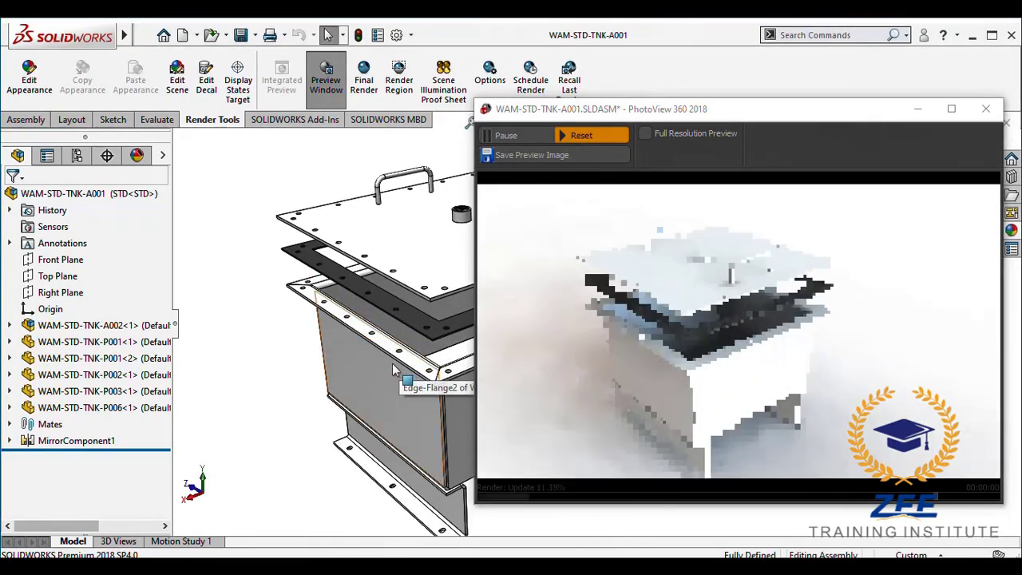
scroll(392, 359, up, 1)
scroll(382, 339, up, 1)
drag(378, 336, 359, 379)
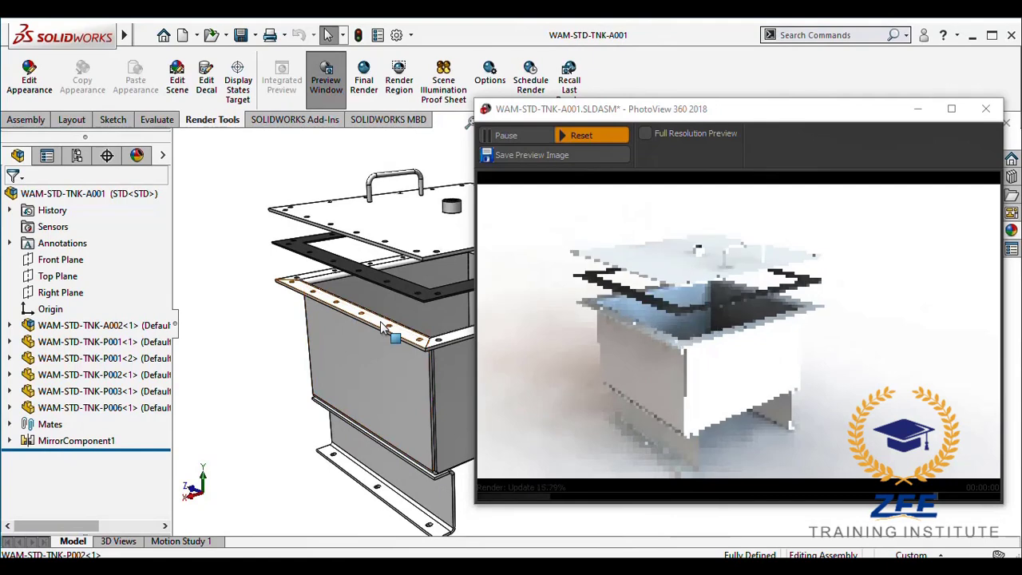
middle_drag(358, 380, 260, 276)
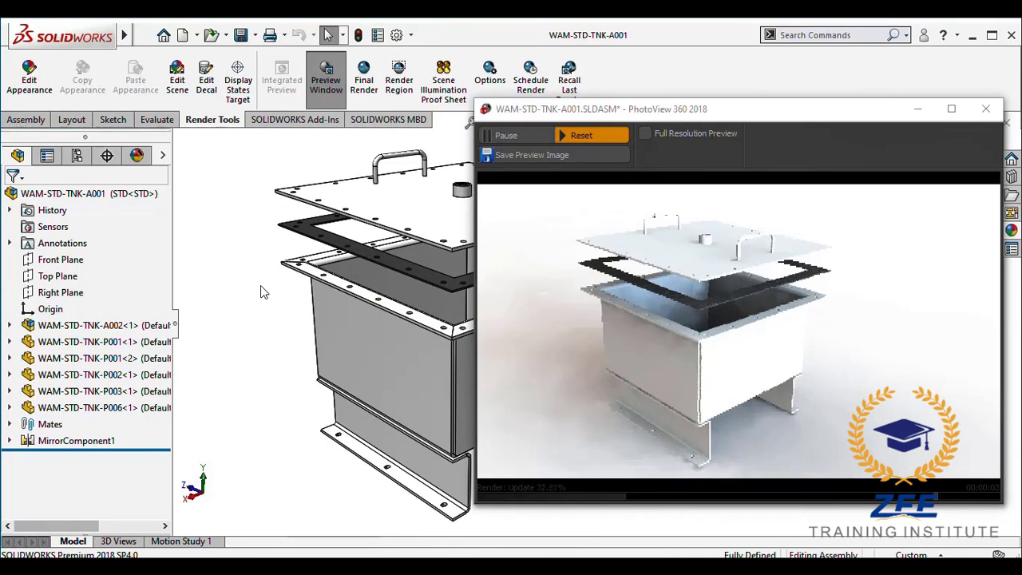
Step: Turn off the scene's floor shadow and reposition the tank at a new viewing angle
click(140, 155)
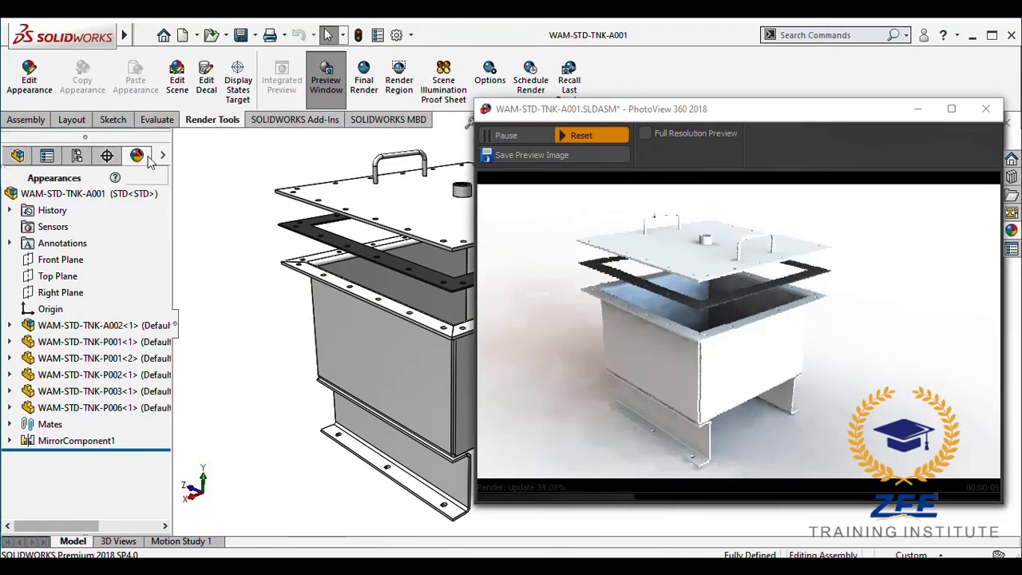
right_click(76, 230)
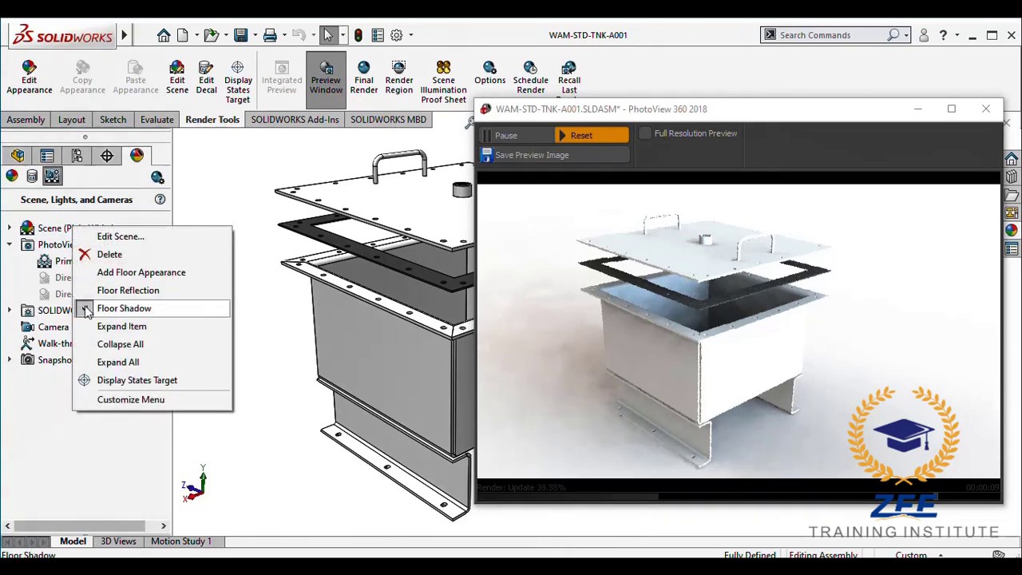
click(86, 311)
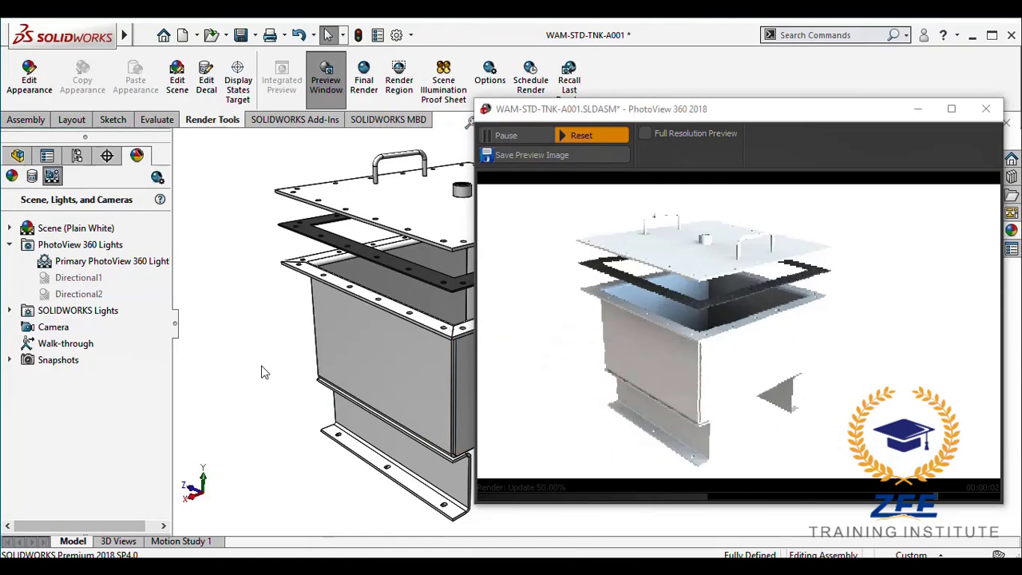
mouse_move(351, 365)
middle_down()
mouse_move(469, 383)
mouse_move(288, 389)
mouse_move(267, 323)
middle_up()
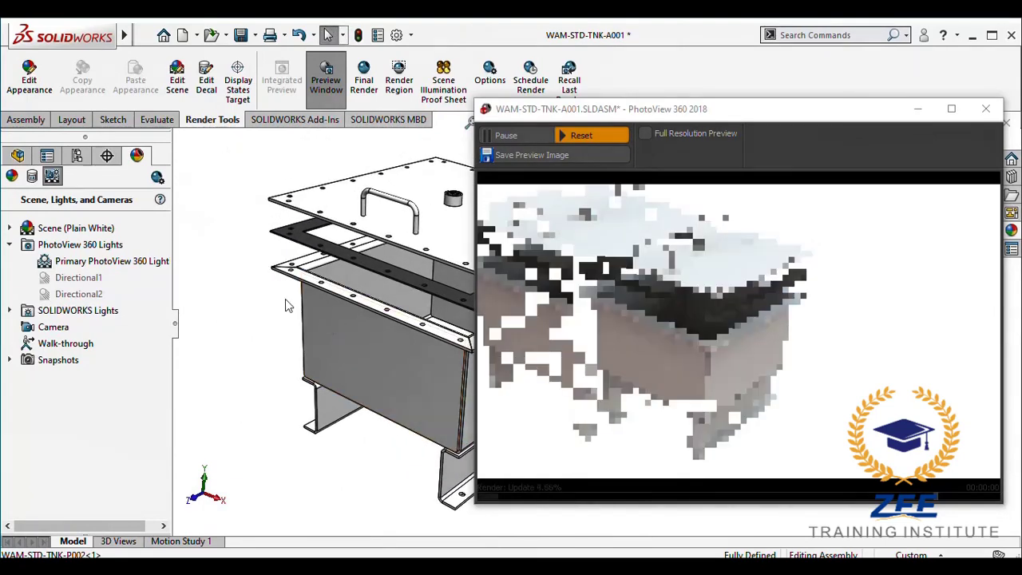
mouse_move(249, 337)
ctrl+middle_down()
mouse_move(343, 365)
mouse_move(321, 342)
mouse_move(289, 356)
ctrl+middle_up()
scroll(343, 365, down, 1)
scroll(322, 342, up, 1)
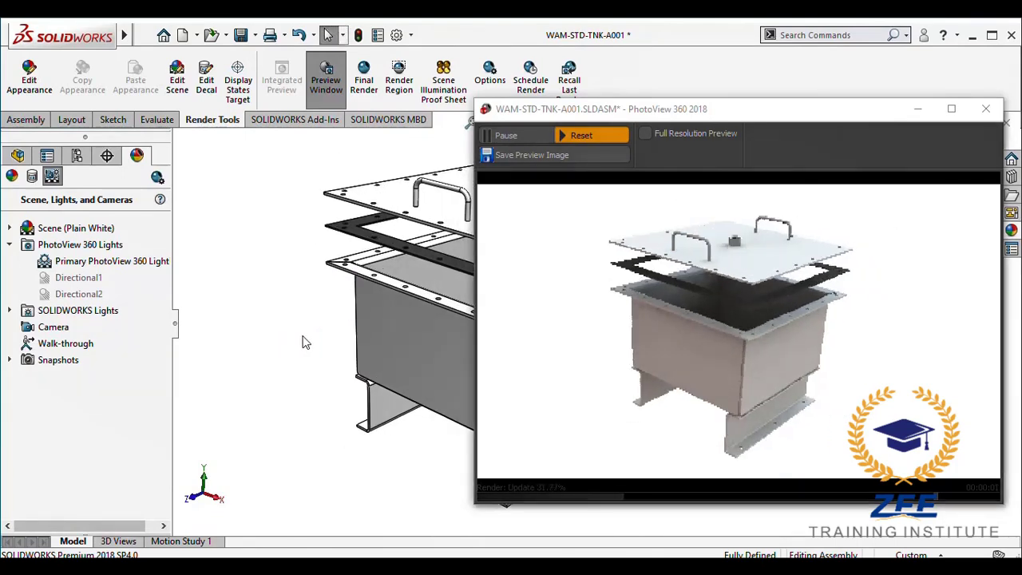
Step: Turn the scene's floor shadow back on and clear the selection
right_click(88, 229)
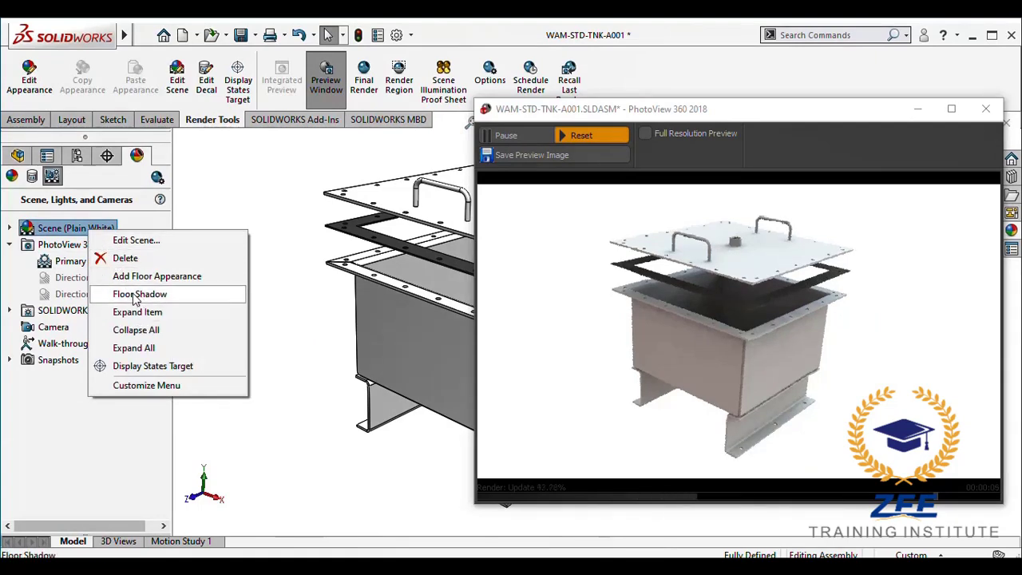
click(136, 296)
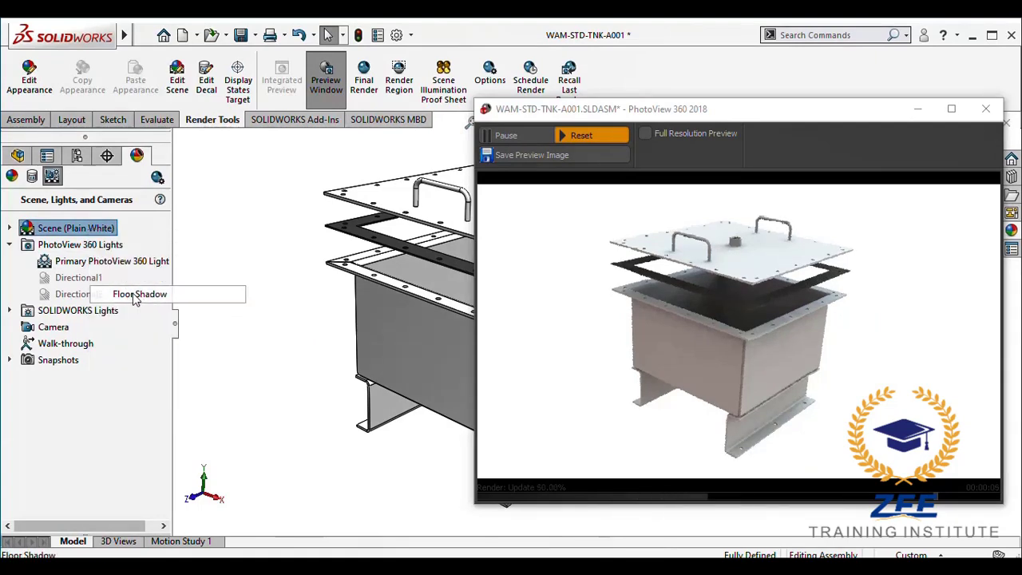
click(292, 334)
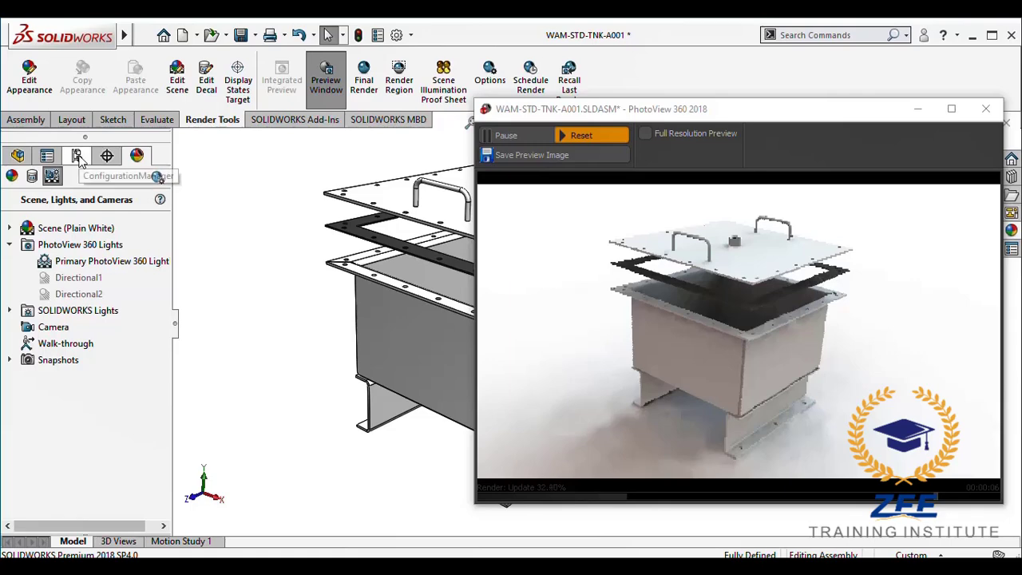
Step: Collapse exploded view ExplView1 so the lid sits on the tank body
click(77, 155)
right_click(74, 239)
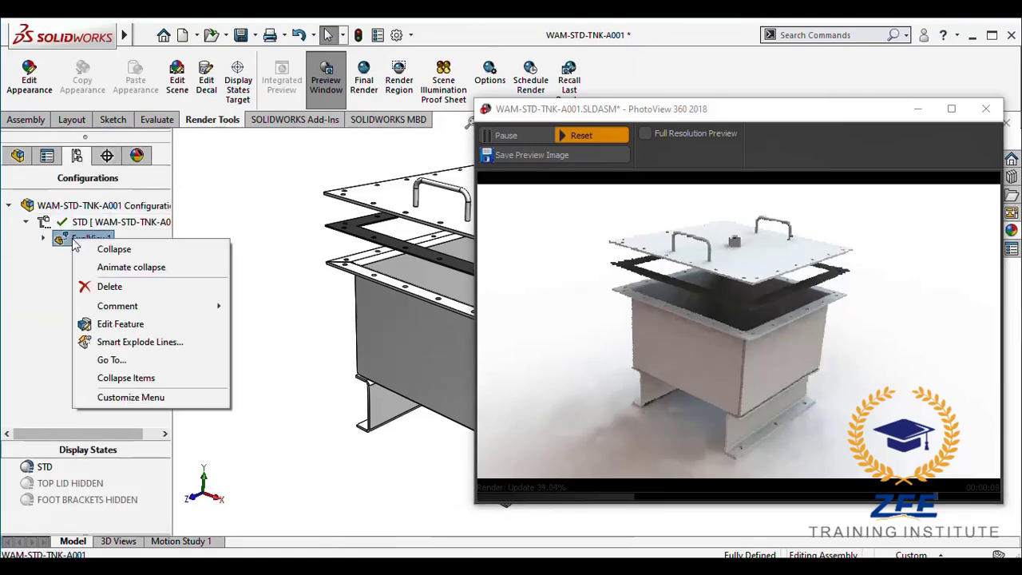
click(104, 251)
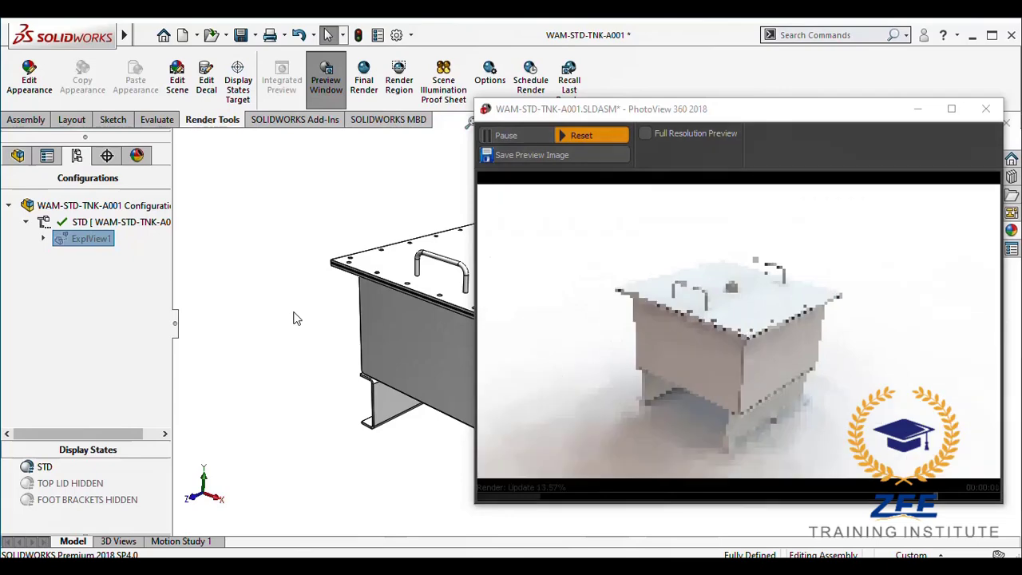
click(290, 322)
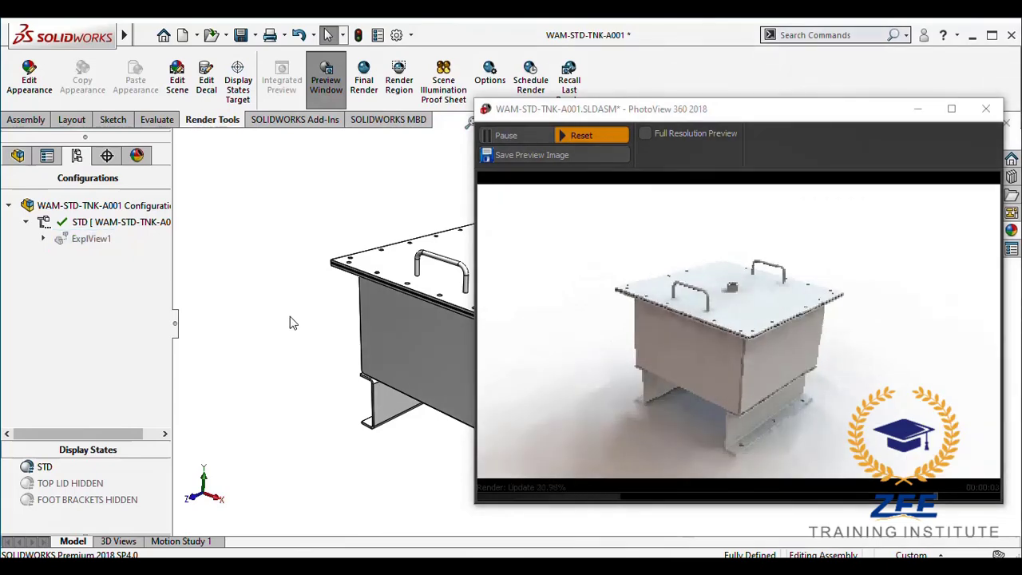
Step: Run the 1920×1080 PhotoView final render of the collapsed tank to 100%
click(364, 84)
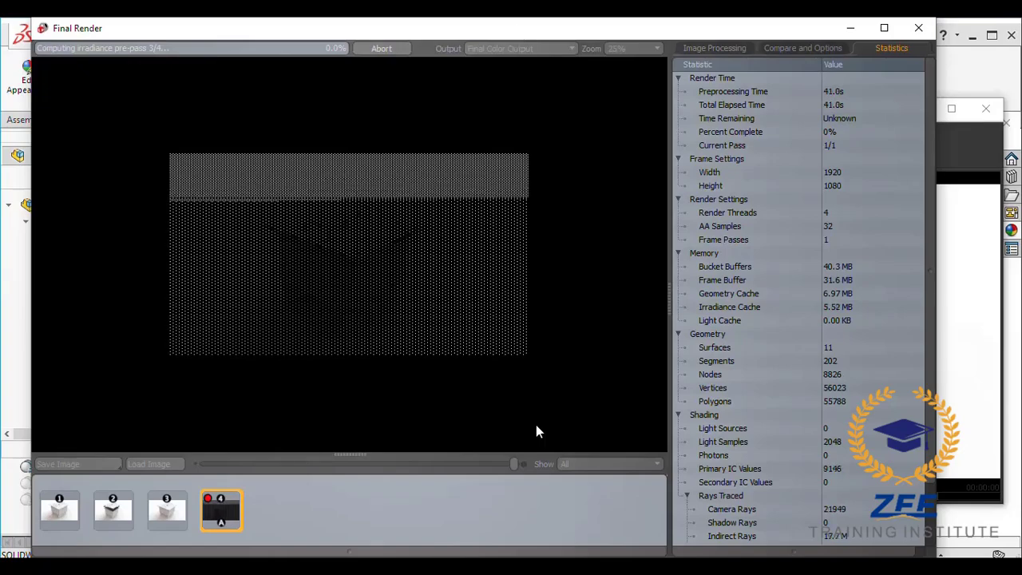
click(570, 34)
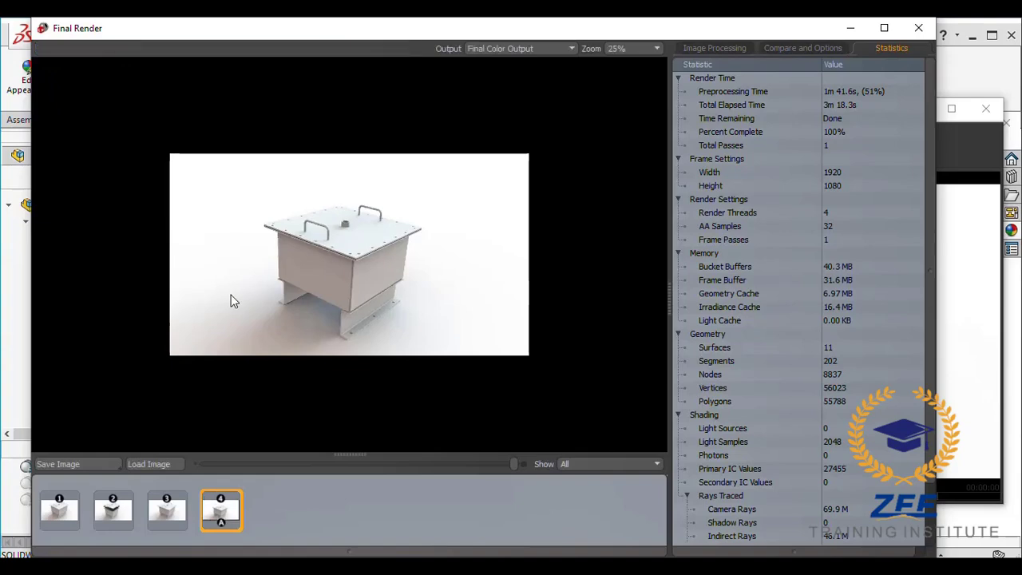
Step: Save the collapsed-tank render to the Desktop as JPEG image A
click(68, 470)
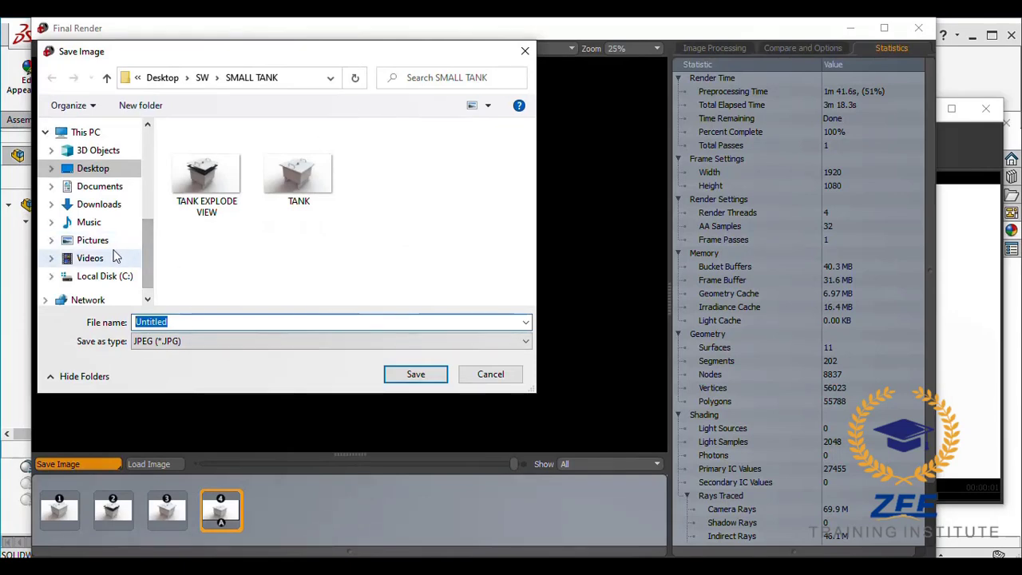
scroll(119, 237, down, 1)
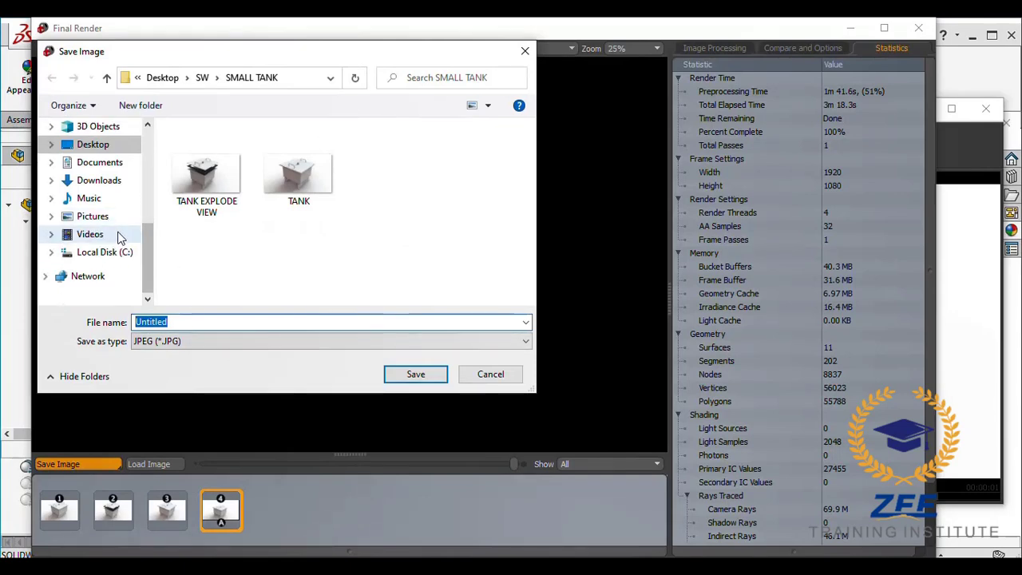
scroll(92, 200, up, 1)
click(94, 171)
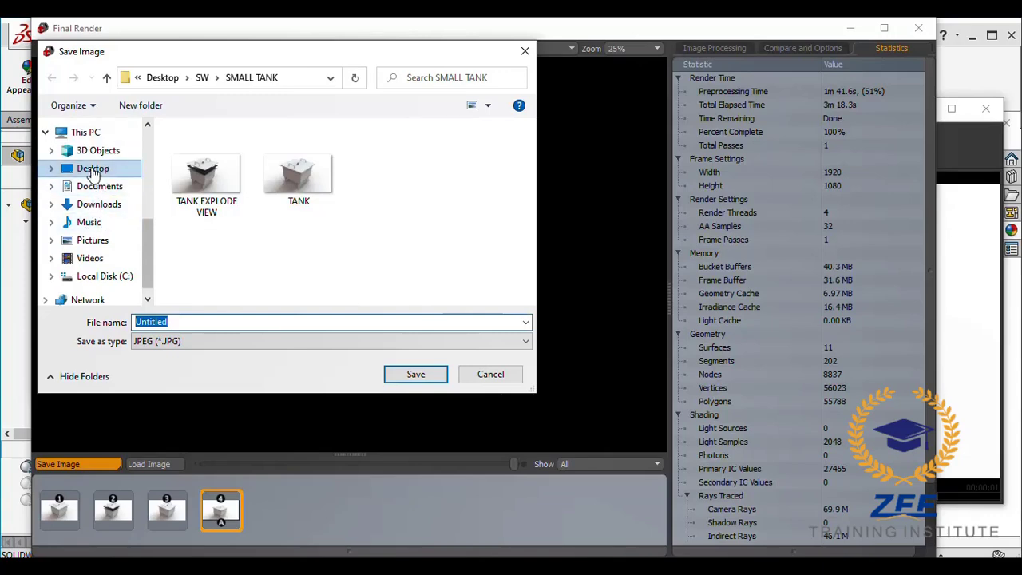
double_click(183, 321)
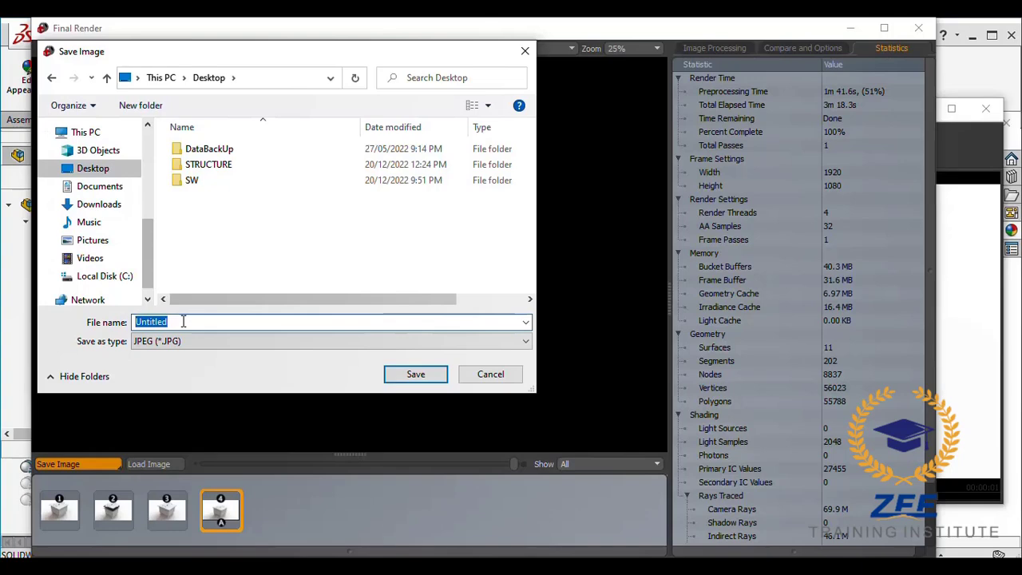
text(A)
key(Escape)
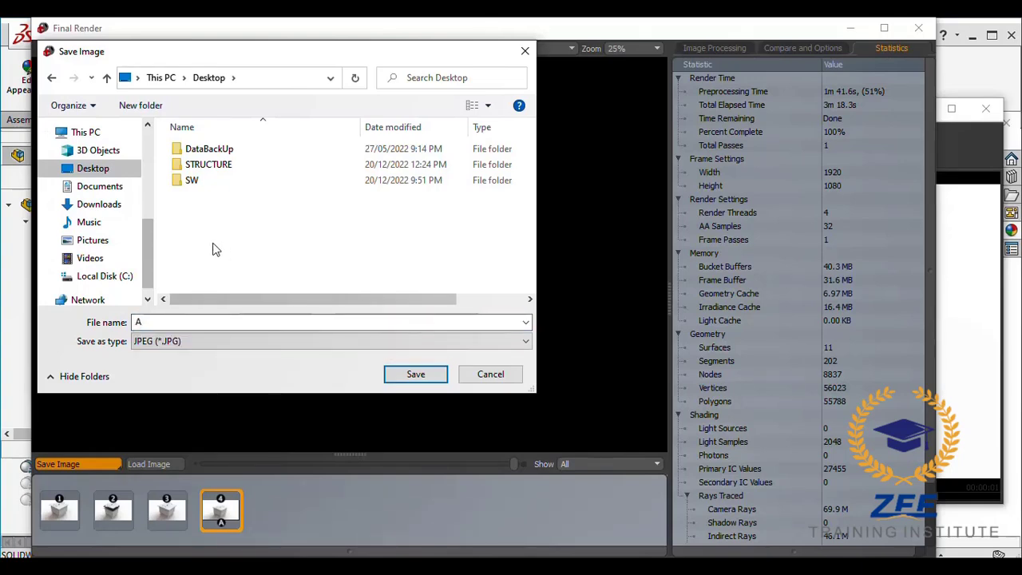
click(409, 375)
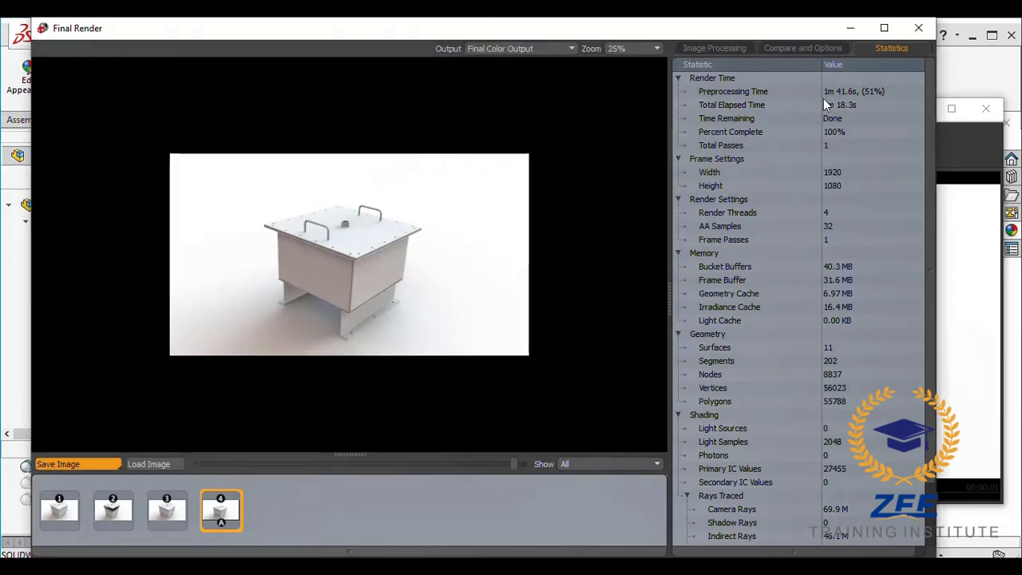
Step: Close the final render, explode ExplView1, and dismiss the low-memory warning
click(925, 29)
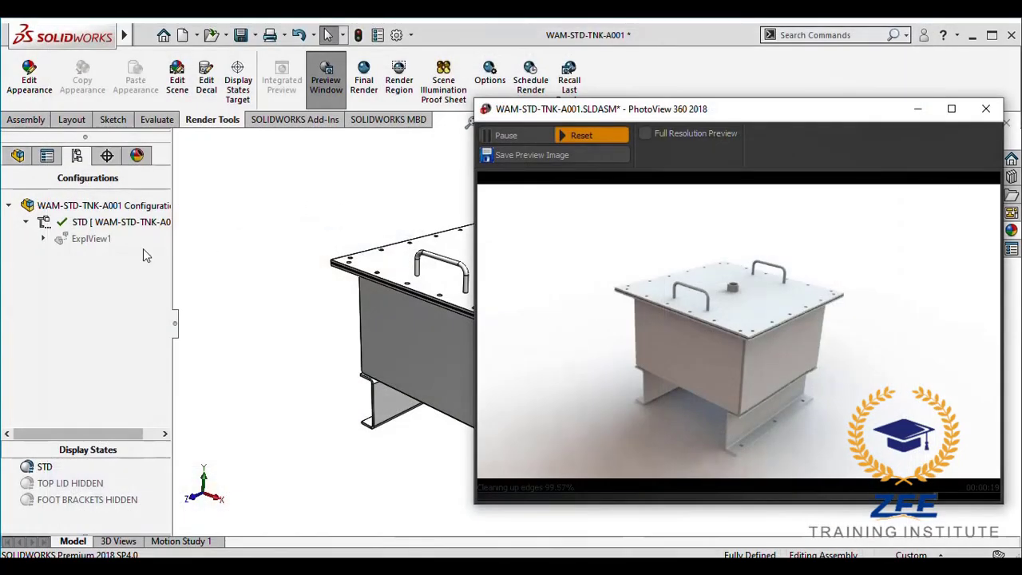
right_click(82, 238)
click(104, 251)
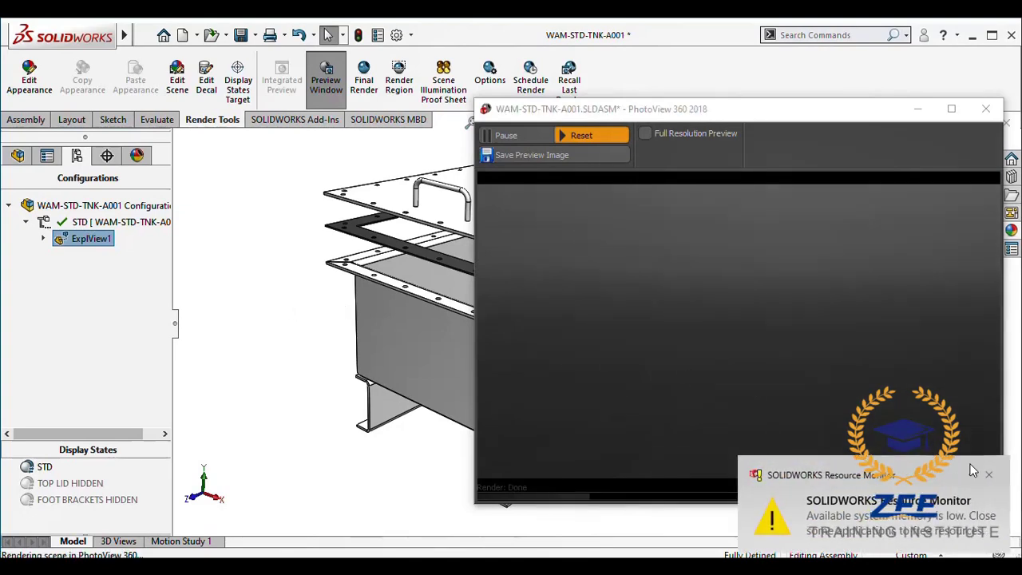
click(989, 476)
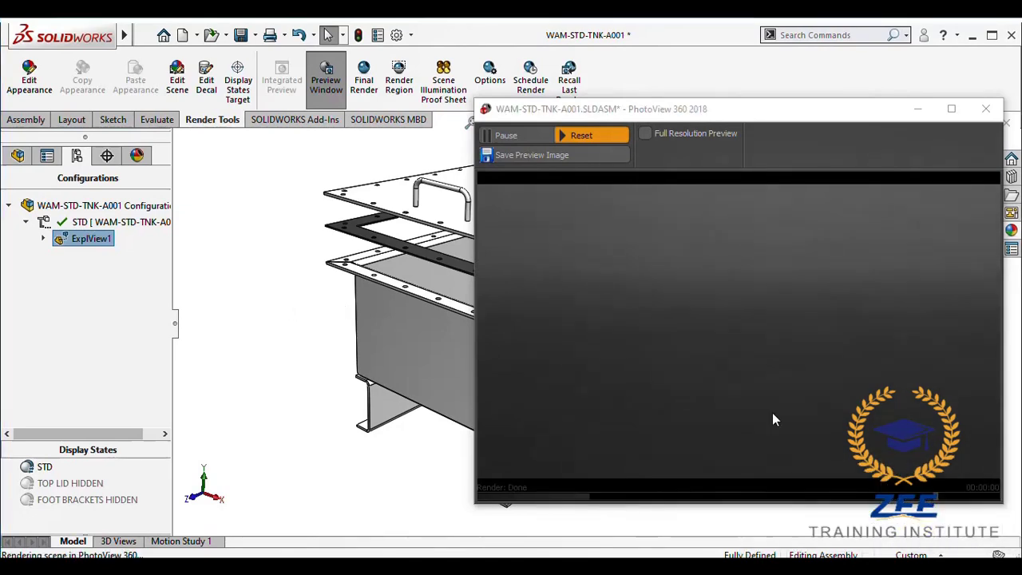
Step: Refresh the preview and orbit the exploded tank to a better angle
click(280, 260)
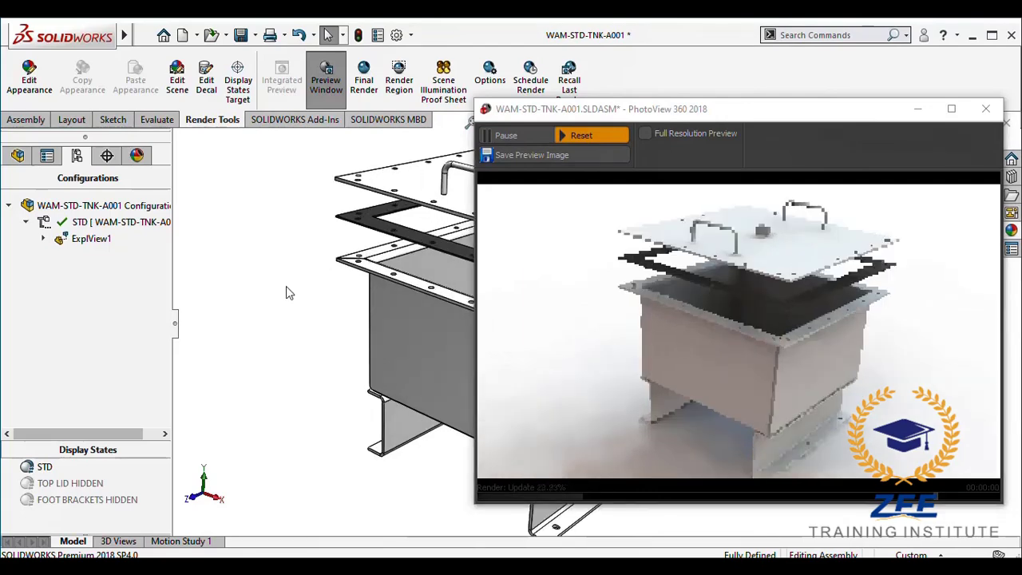
middle_drag(286, 286, 275, 286)
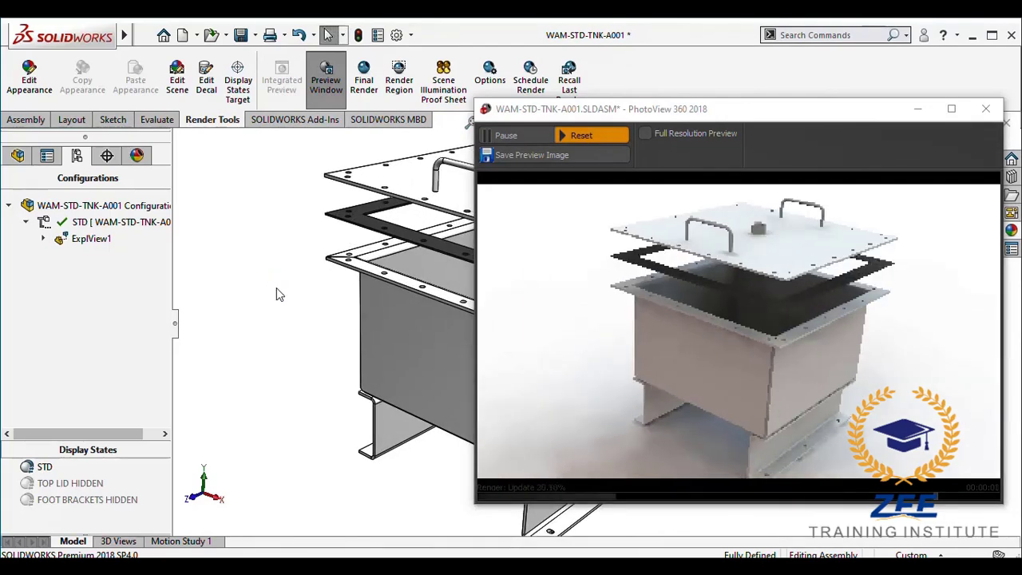
scroll(276, 287, down, 1)
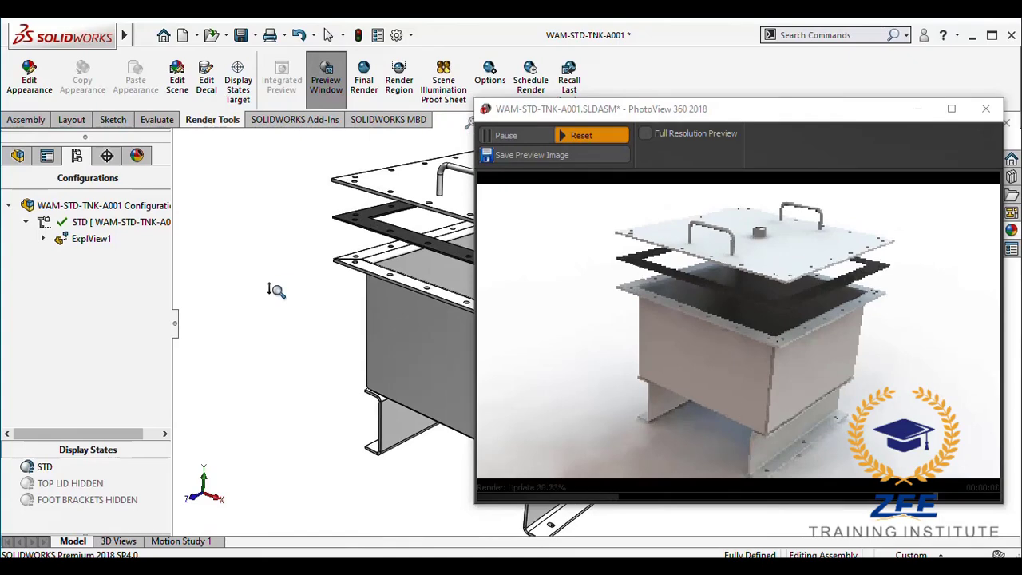
scroll(275, 290, up, 1)
middle_drag(281, 324, 288, 348)
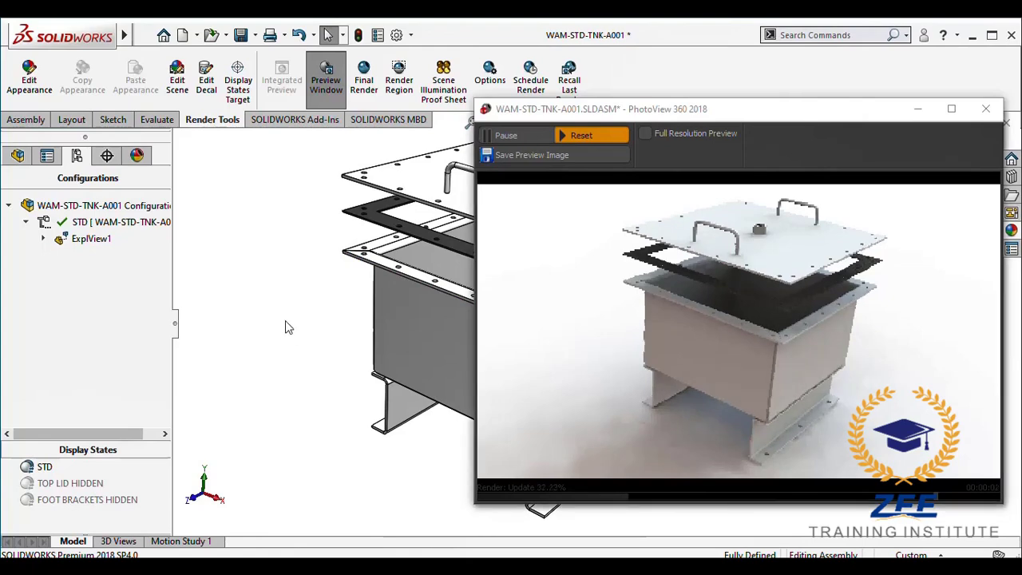
Step: Run the 1920×1080 final render of the exploded tank to completion
click(365, 84)
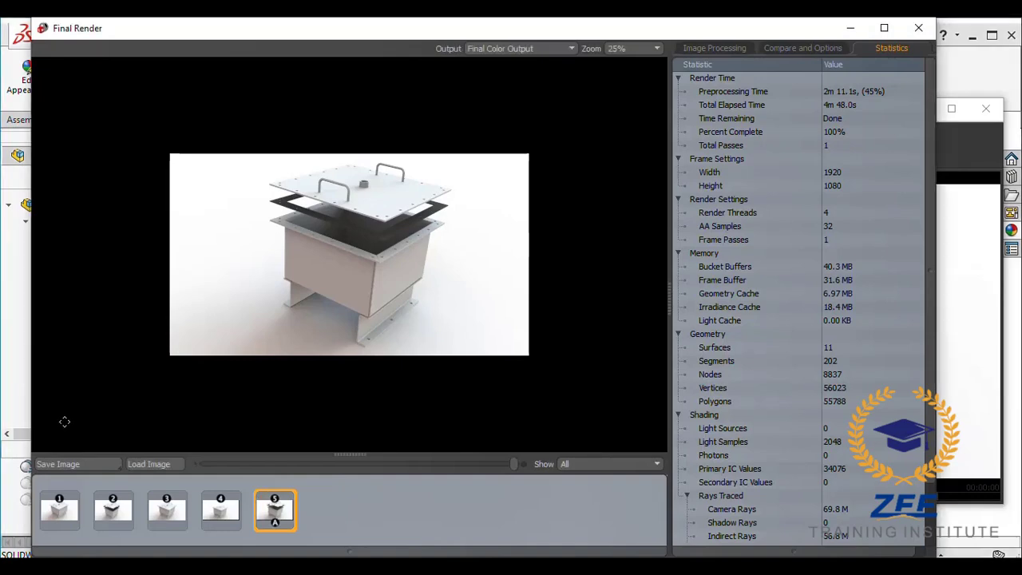
Step: Save the exploded-tank render as JPEG image B
click(72, 463)
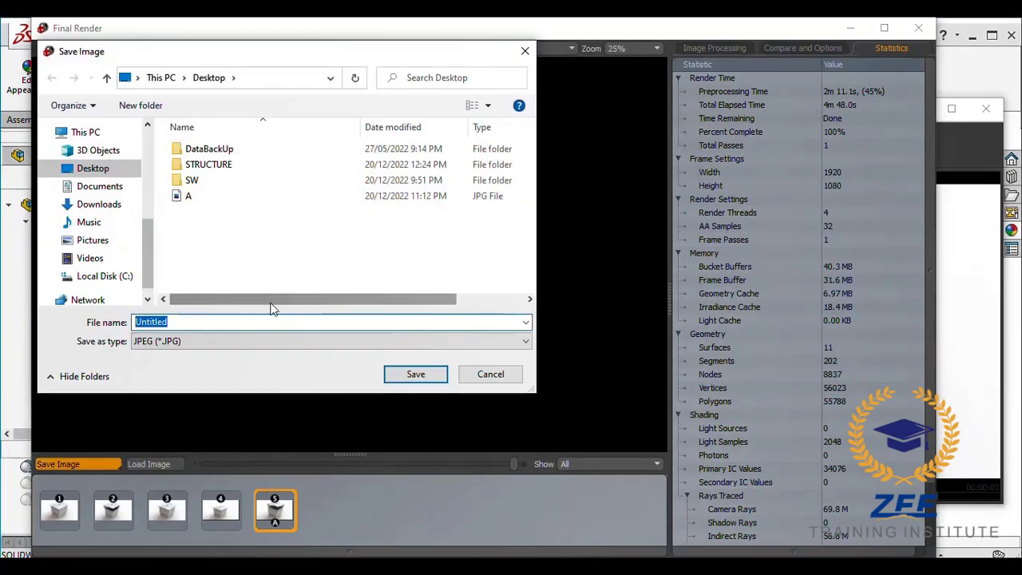
text(B)
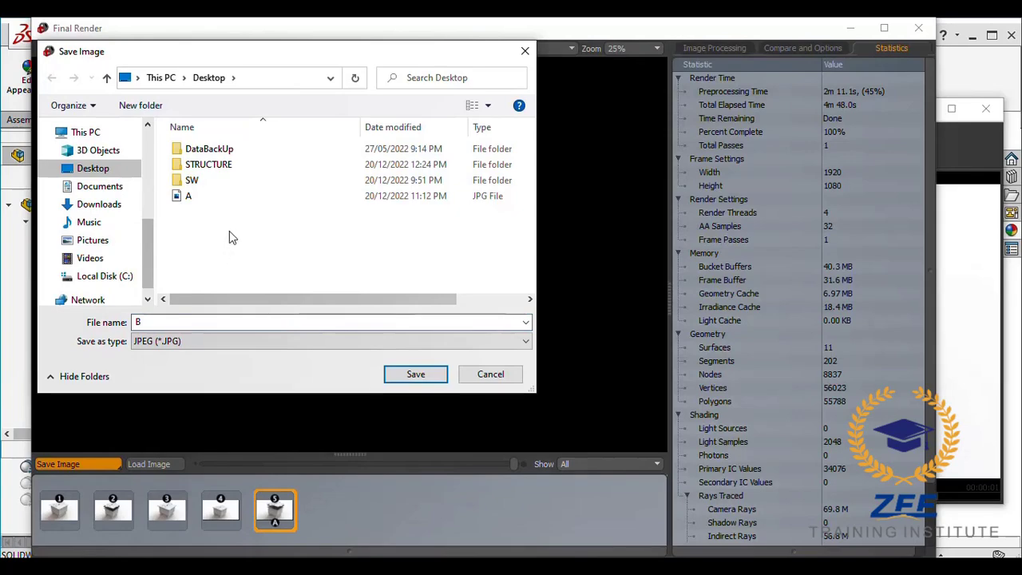
click(409, 374)
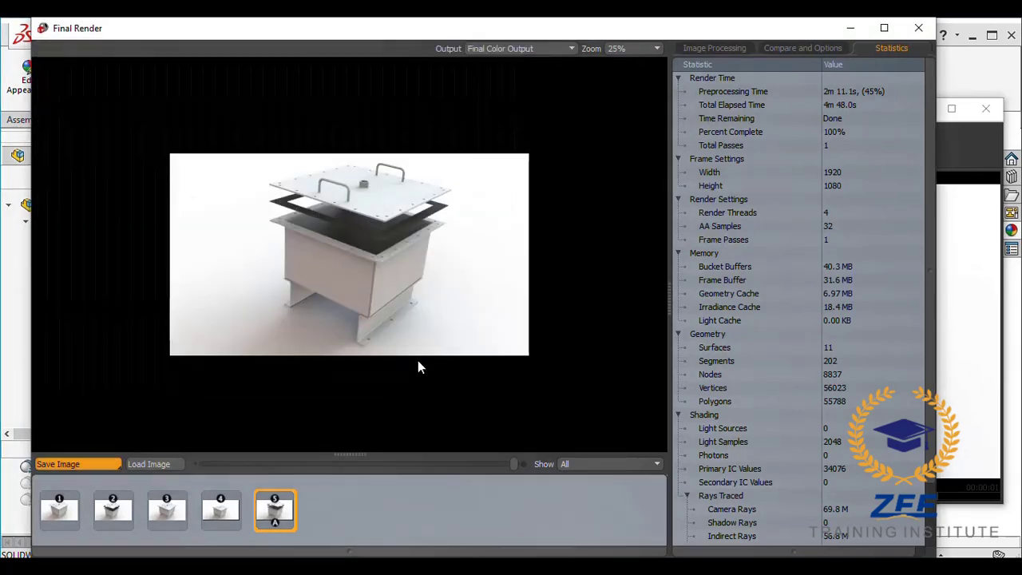
Step: Close the render windows, rebuild and save the tank assembly, and exit SOLIDWORKS
click(918, 28)
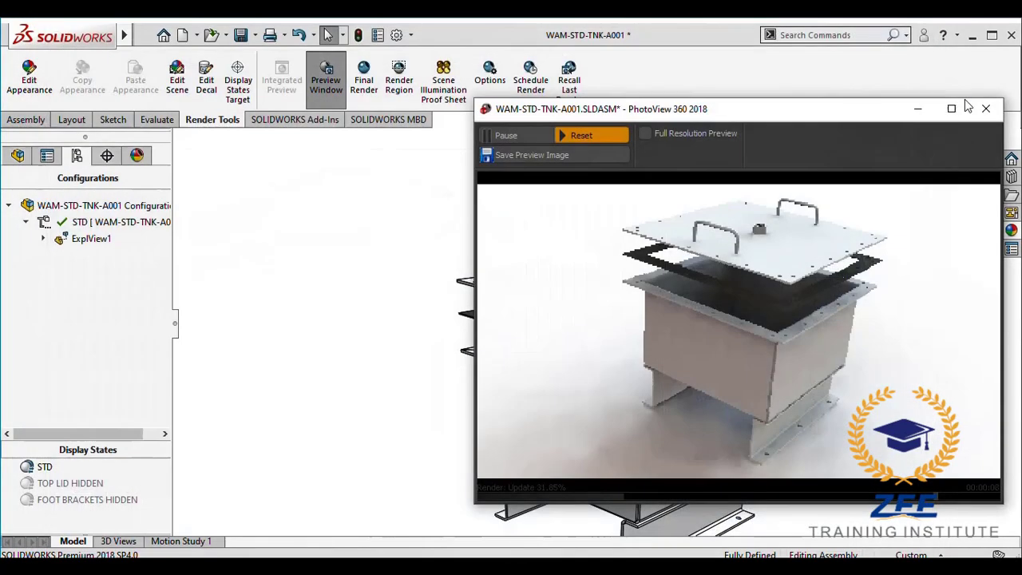
click(986, 108)
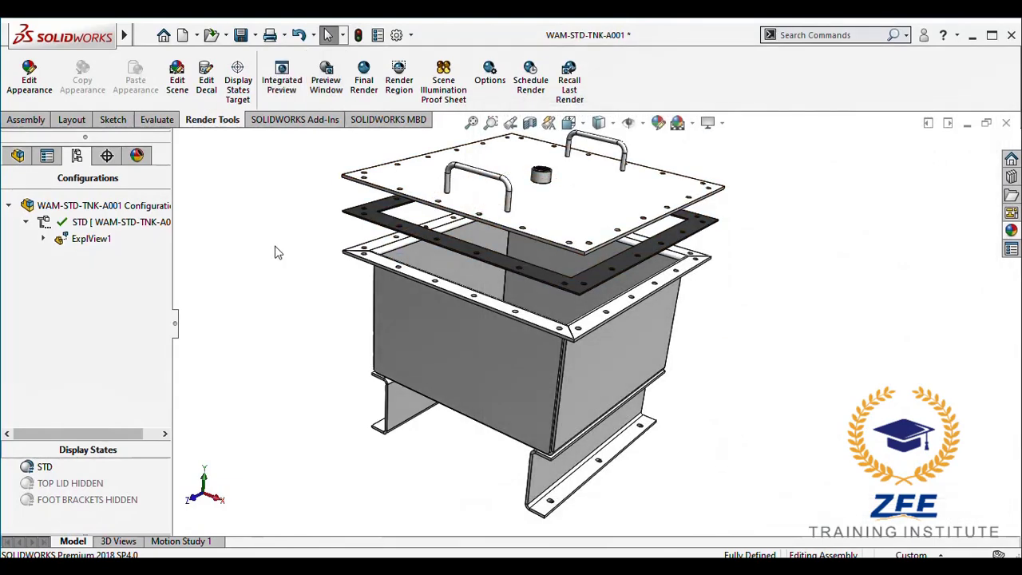
key(ctrl+s)
click(535, 244)
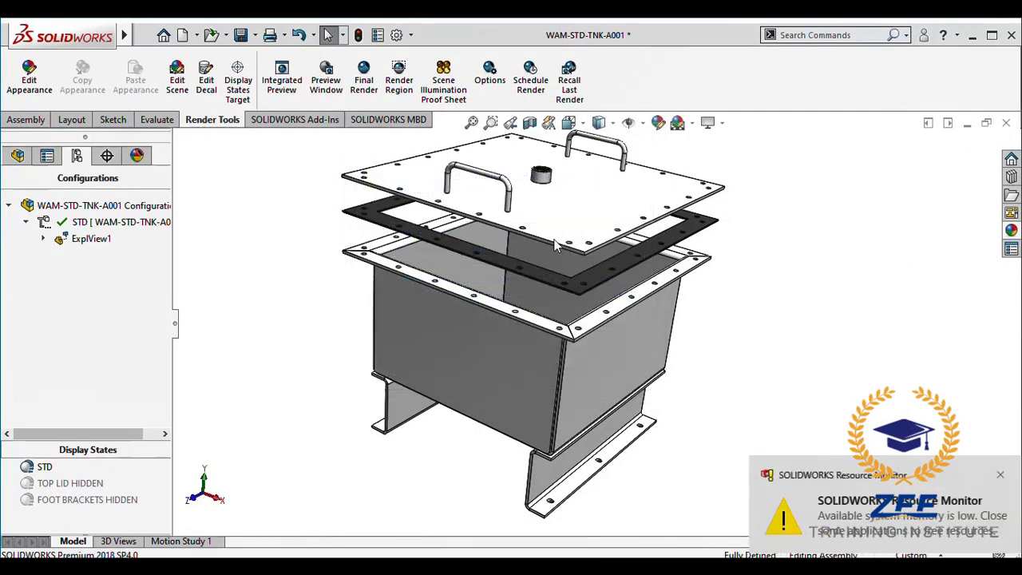
click(1011, 37)
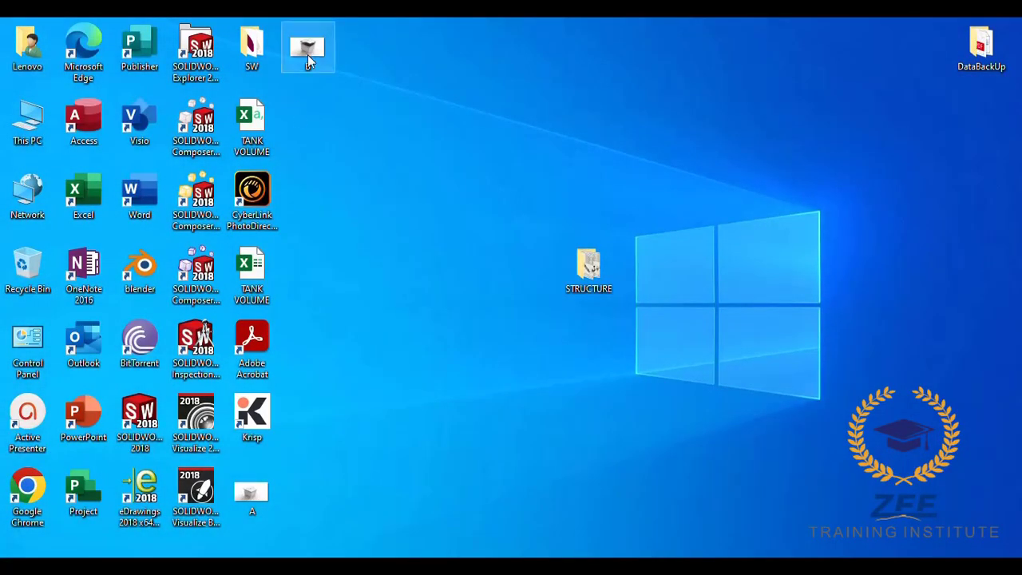
Step: Open A.jpg in Photos, inspect the box corners and bracket close up, then close it
double_click(239, 495)
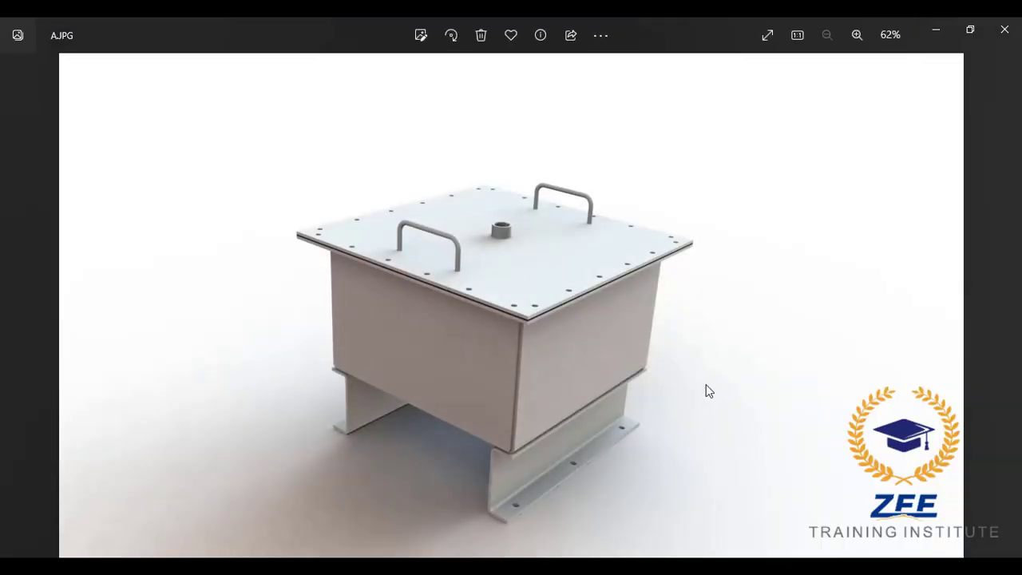
scroll(492, 294, up, 3)
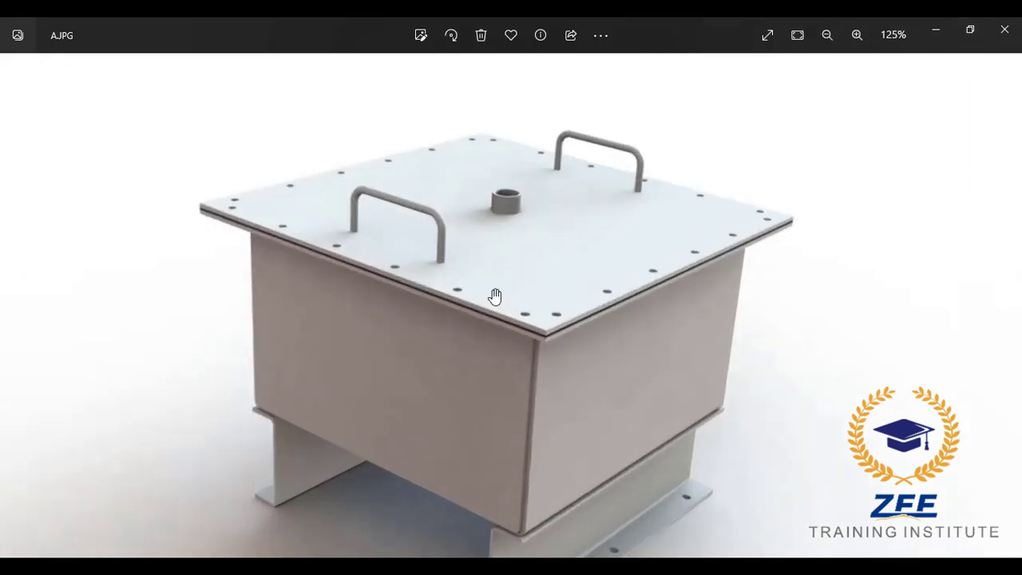
scroll(507, 263, up, 3)
drag(468, 402, 499, 88)
drag(564, 433, 559, 73)
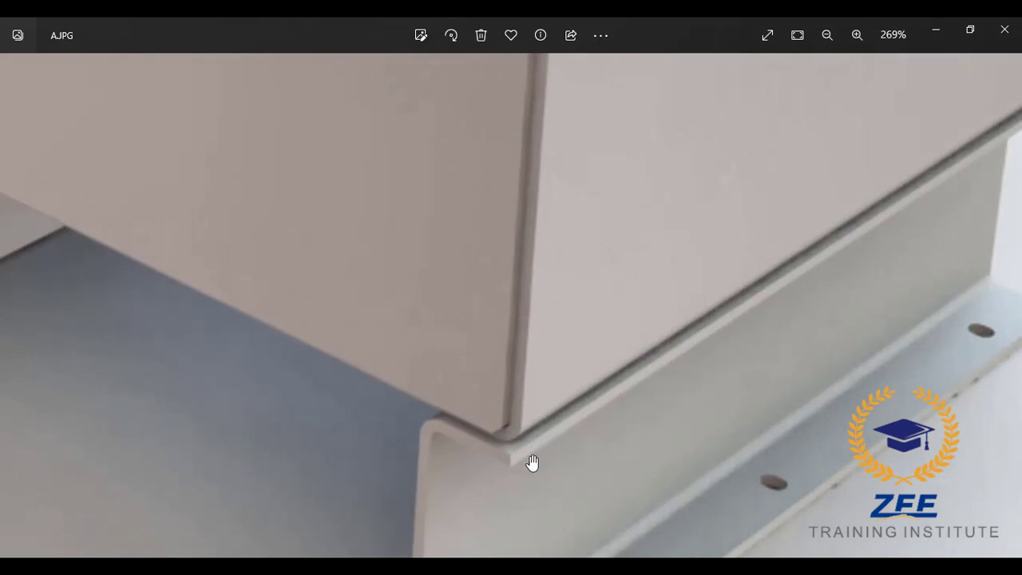
mouse_move(532, 463)
mouse_down()
mouse_move(742, 196)
mouse_move(769, 141)
mouse_move(461, 367)
mouse_up()
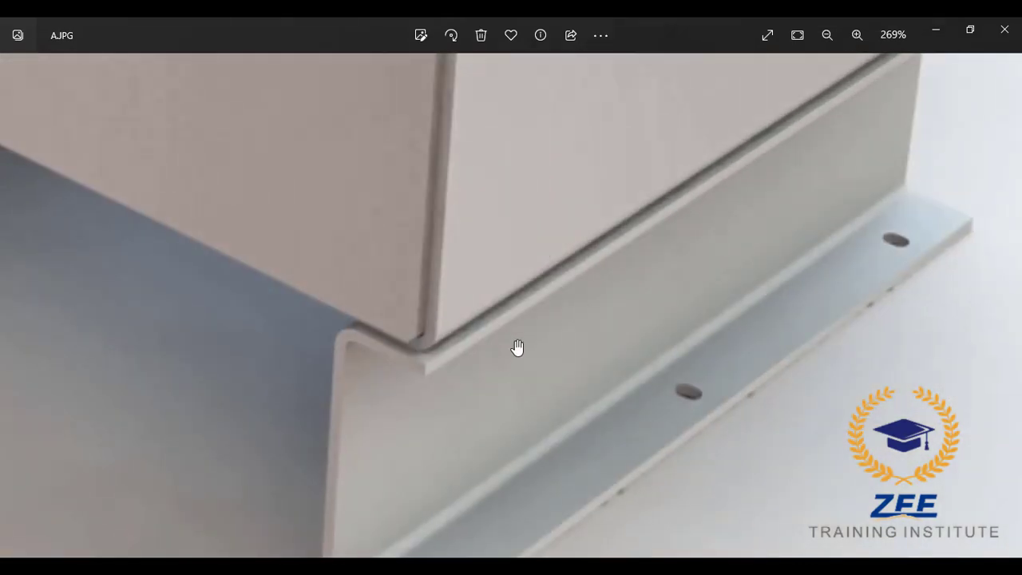
scroll(655, 316, down, 6)
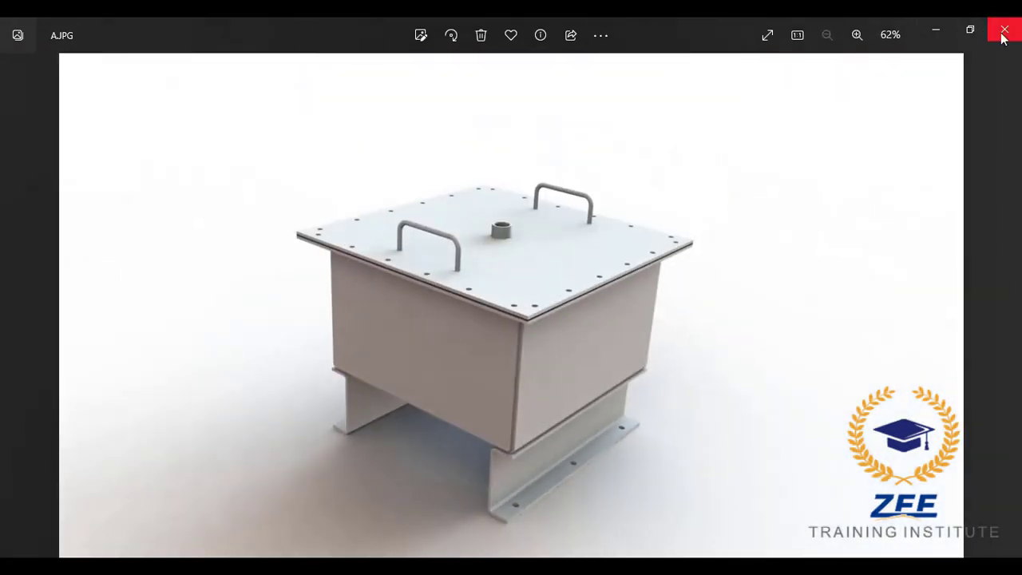
click(1004, 33)
Step: Open B.jpg in Photos, inspect the corners, bracket, front face and flange closely, then zoom out
double_click(317, 48)
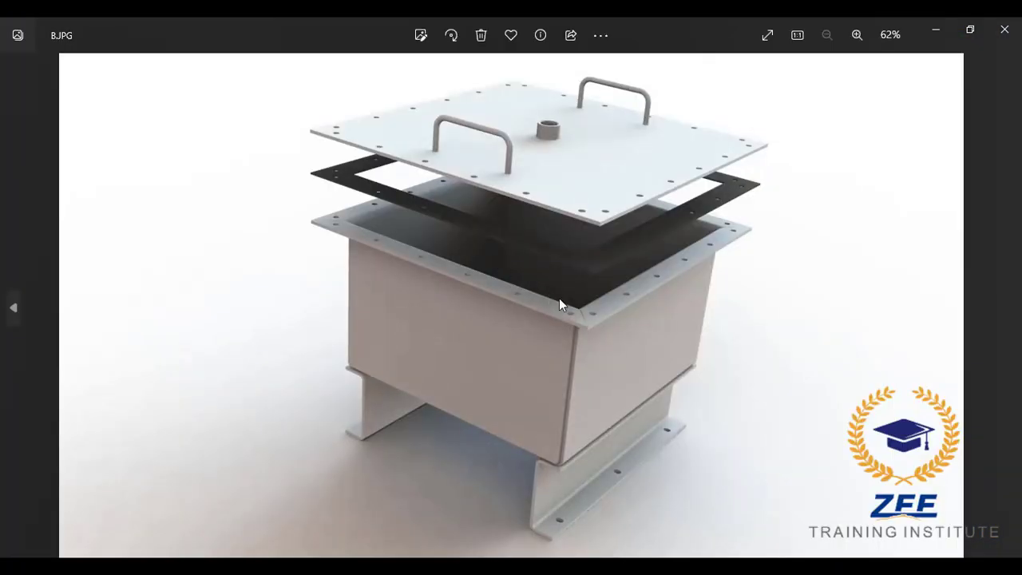
scroll(559, 298, up, 3)
scroll(608, 352, up, 3)
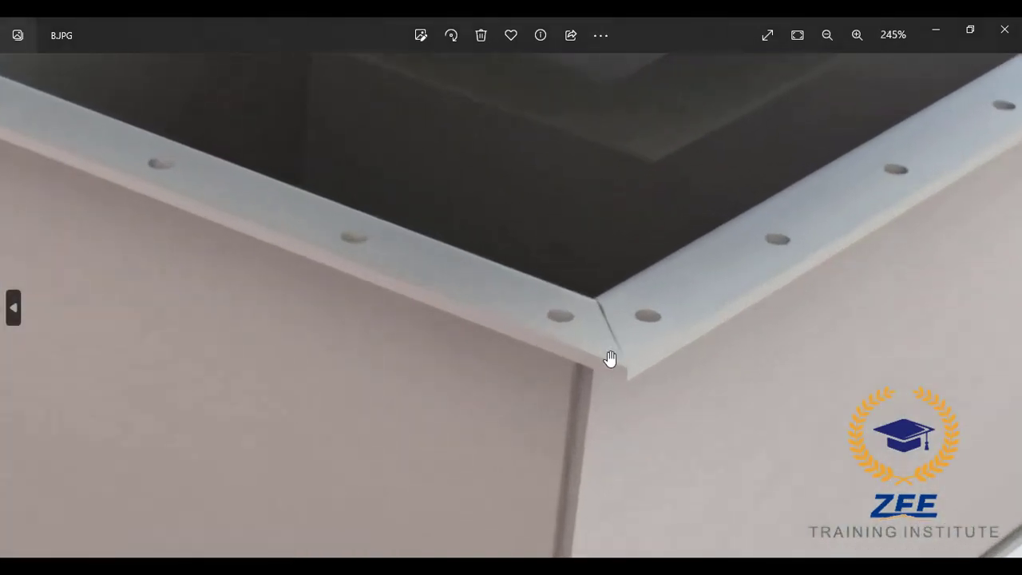
drag(596, 391, 507, 167)
mouse_move(493, 326)
mouse_down()
mouse_move(472, 282)
mouse_move(456, 131)
mouse_up()
mouse_move(447, 369)
mouse_down()
mouse_move(518, 212)
mouse_move(392, 244)
mouse_move(504, 264)
mouse_move(483, 306)
mouse_move(497, 248)
mouse_move(484, 306)
mouse_move(612, 276)
mouse_move(434, 399)
mouse_move(612, 276)
mouse_move(749, 217)
mouse_up()
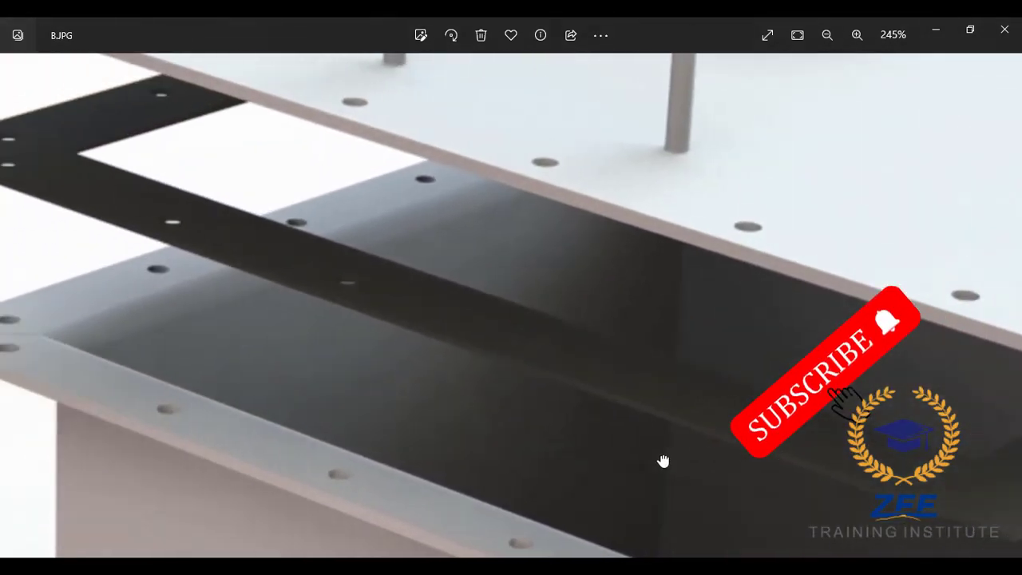
drag(662, 461, 863, 423)
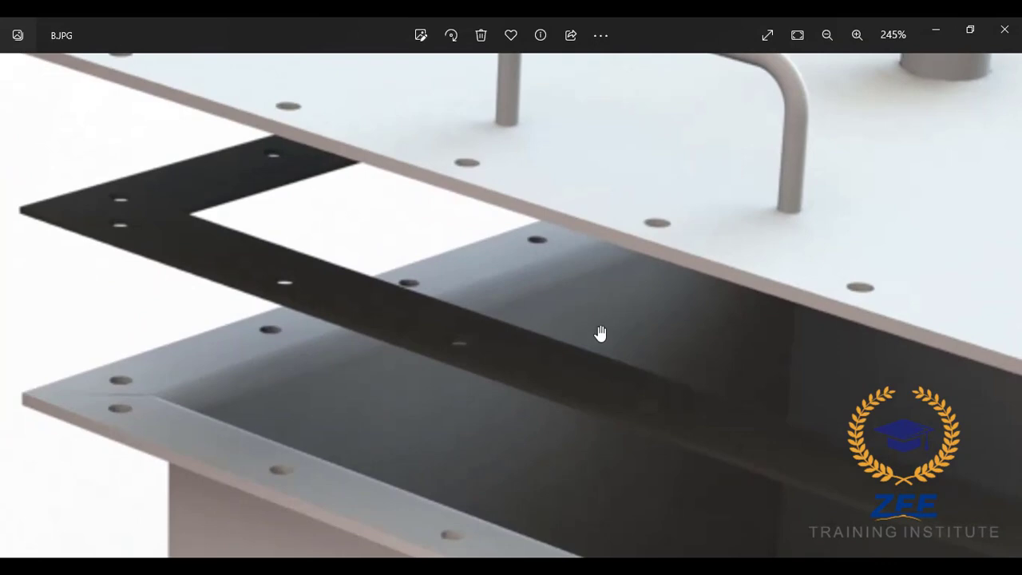
scroll(496, 276, down, 5)
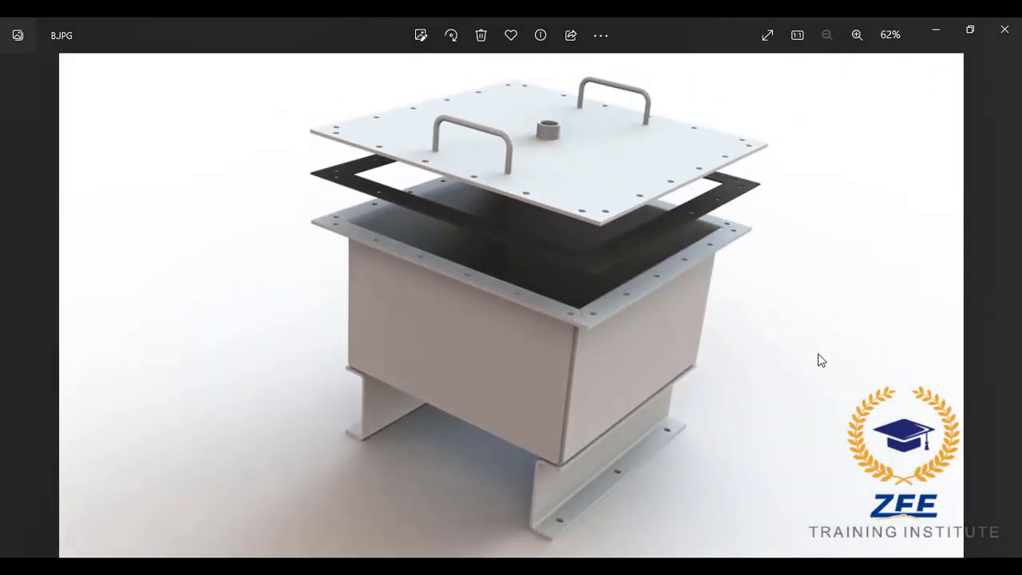